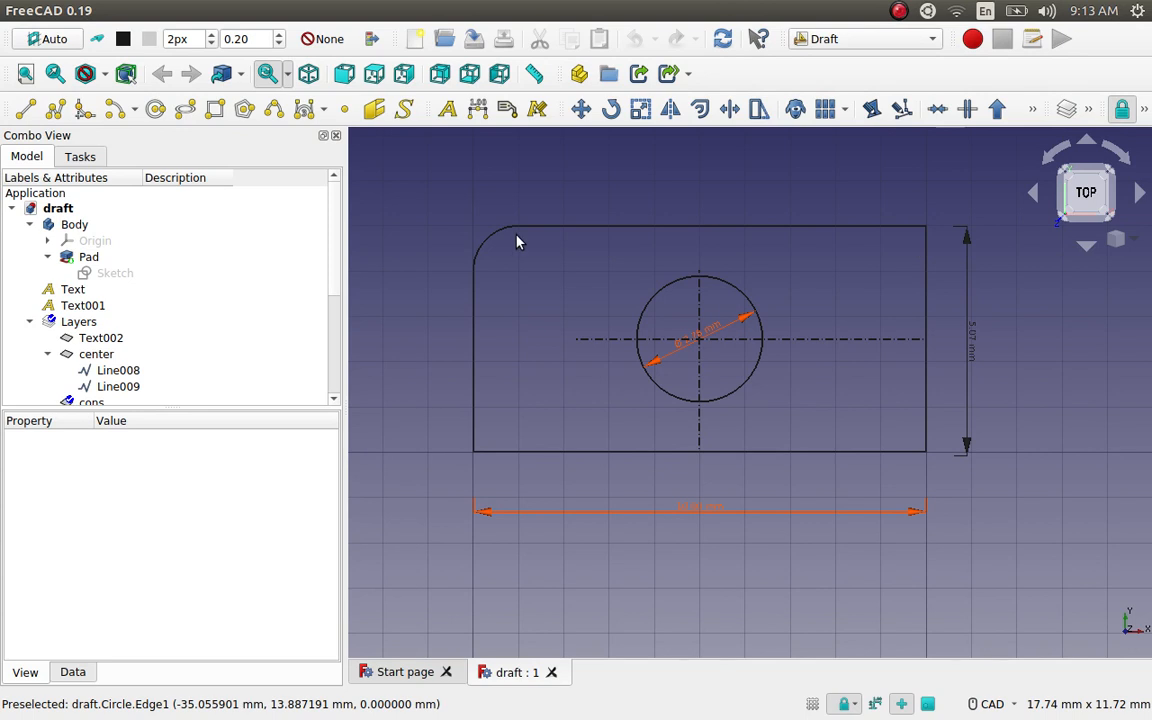
Step: Examine the dimensioned plate drawing and the geometry around it from the top view
scroll(553, 316, down, 12)
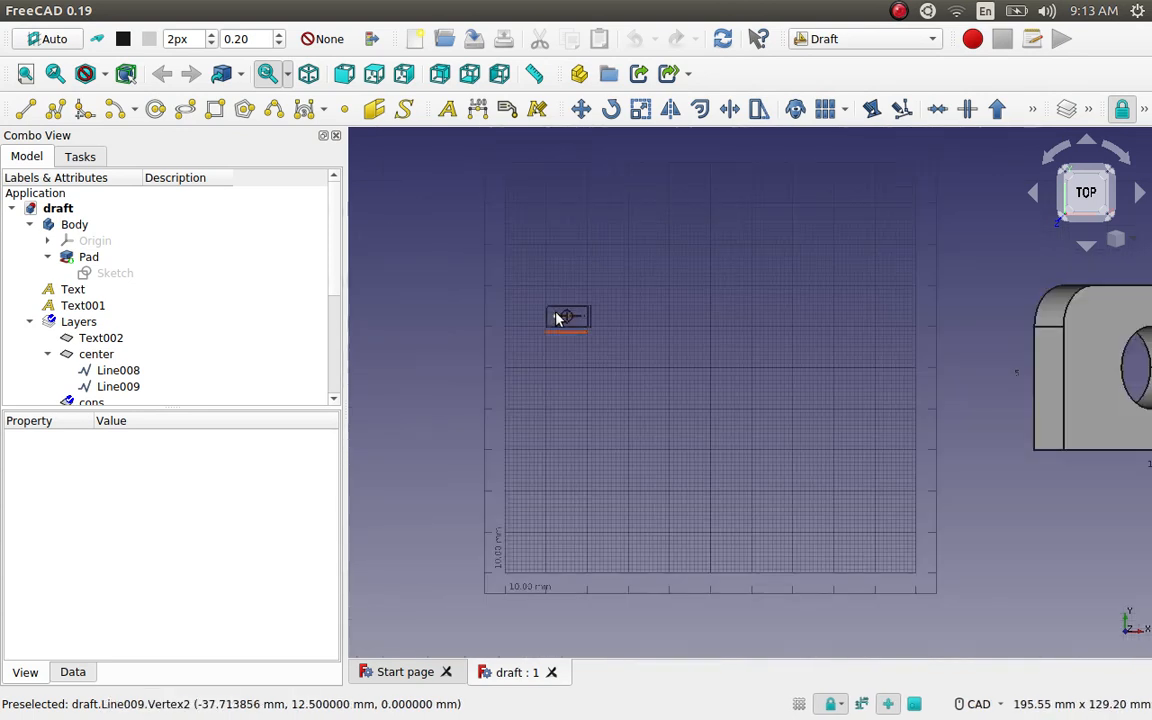
scroll(1098, 339, down, 2)
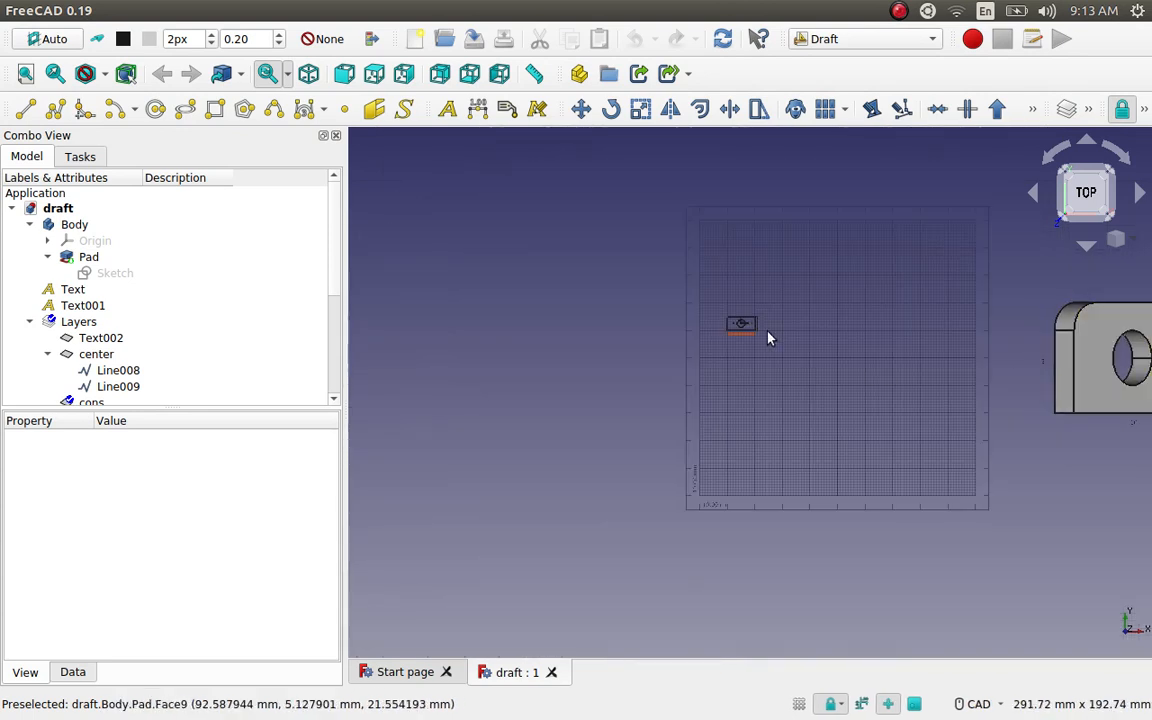
scroll(772, 340, up, 8)
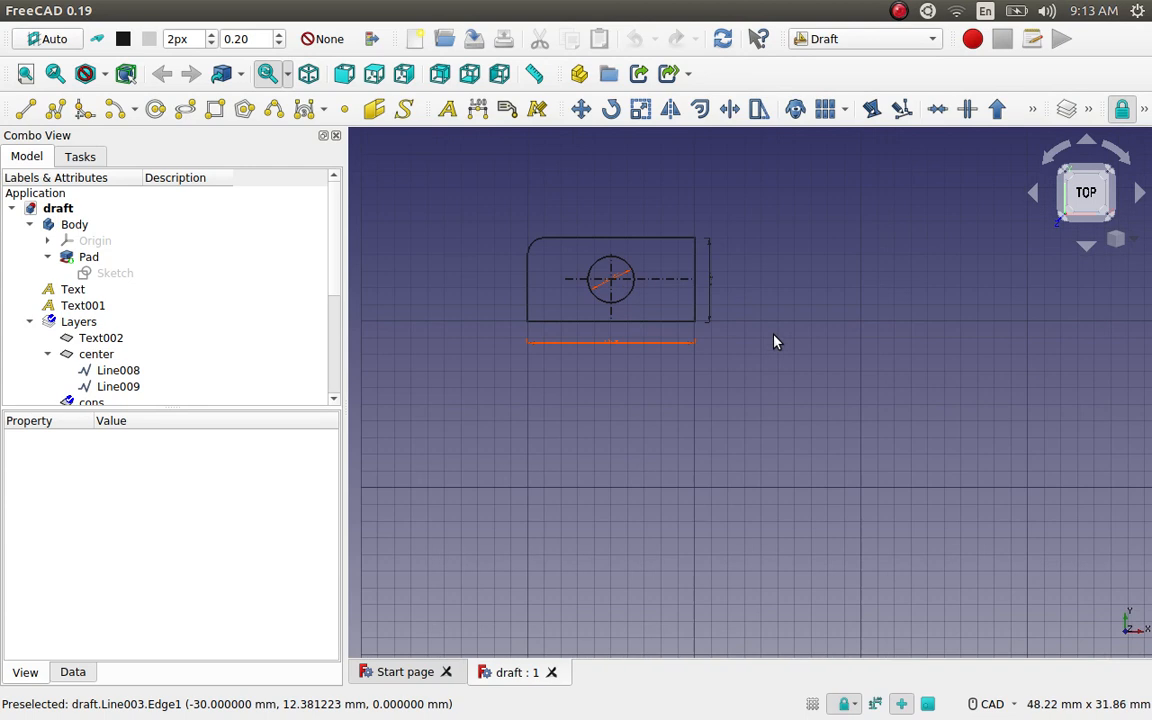
scroll(770, 346, up, 4)
scroll(766, 464, down, 4)
scroll(674, 260, up, 3)
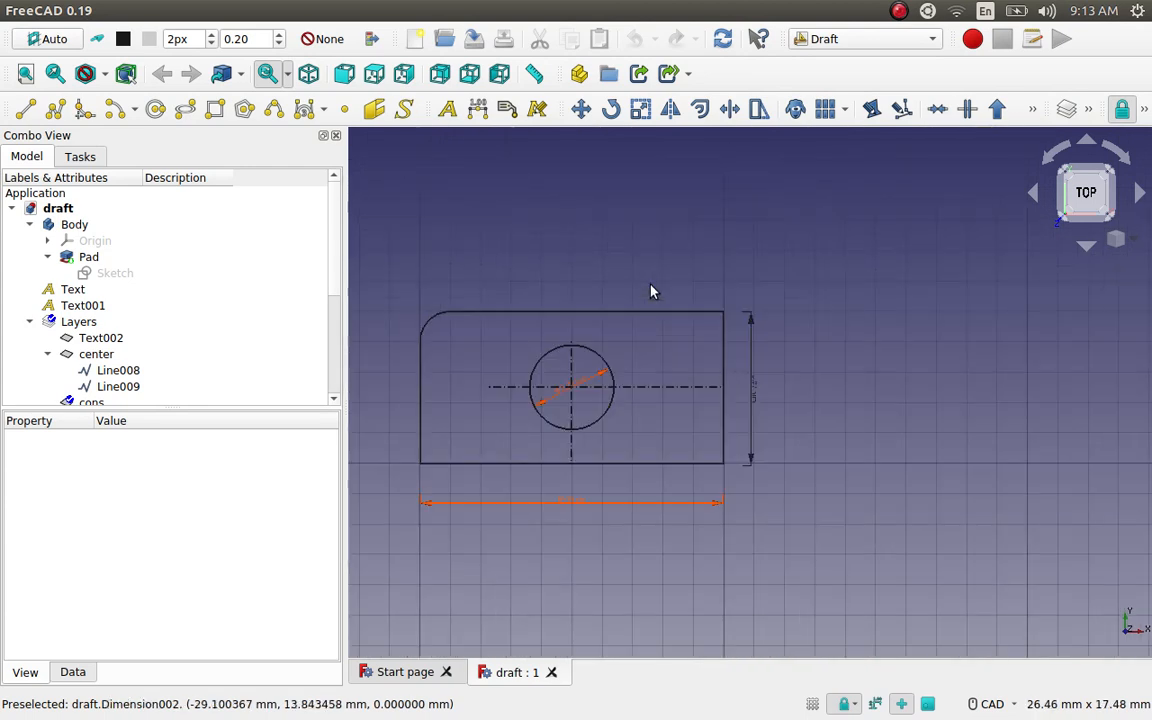
scroll(650, 291, up, 2)
scroll(697, 250, down, 3)
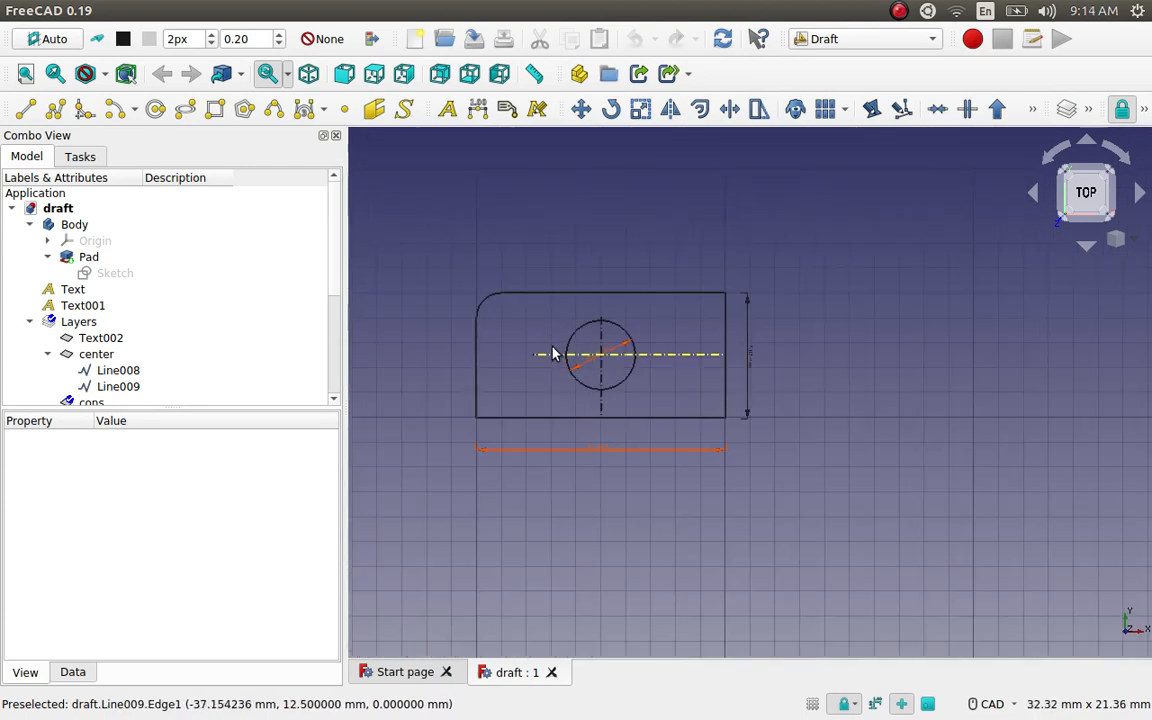
scroll(517, 325, up, 2)
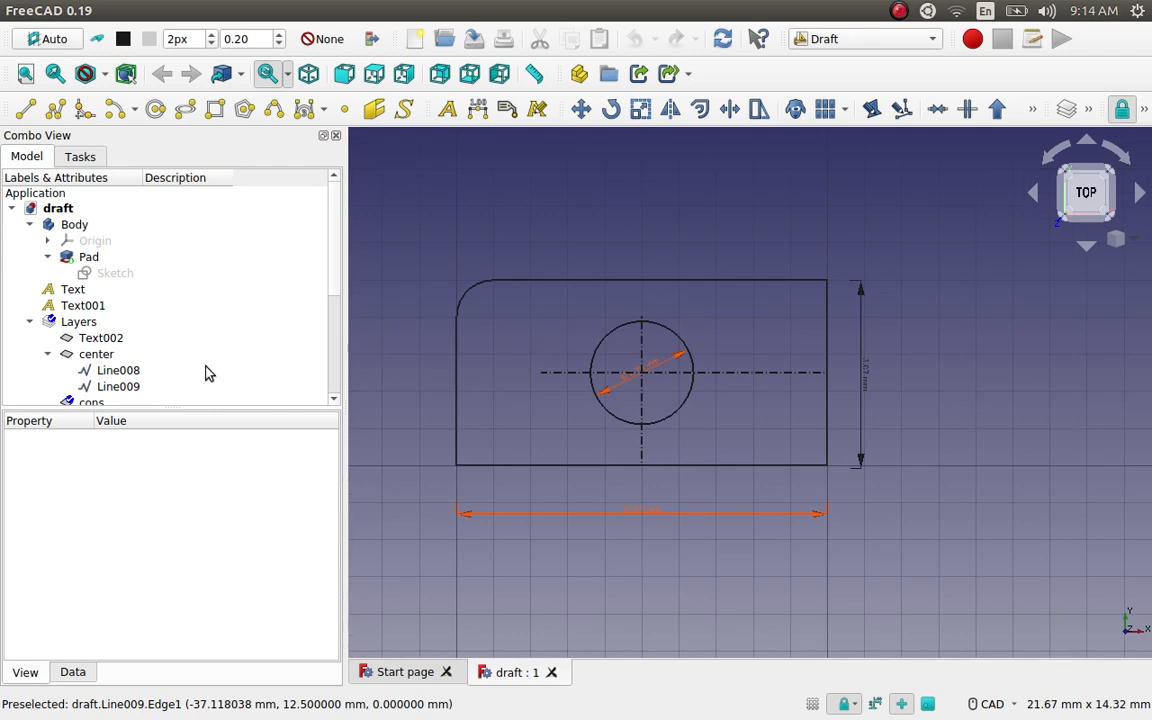
Step: Make the Text002 layer the active layer for new objects
scroll(183, 360, down, 2)
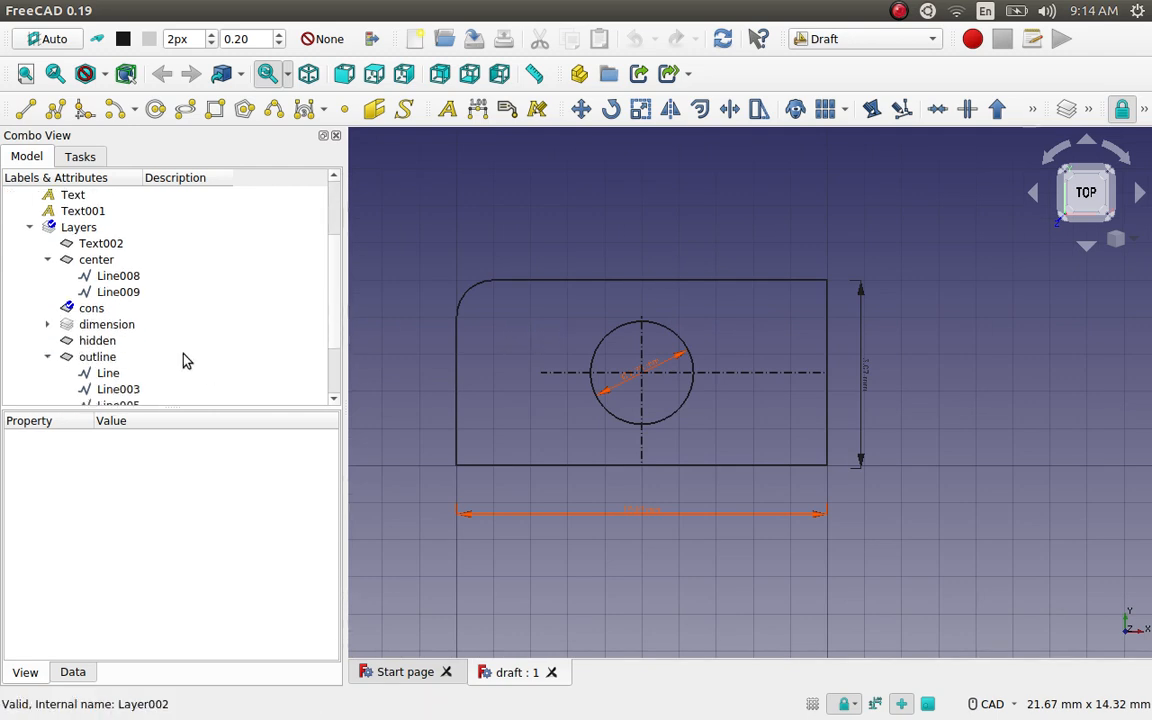
click(103, 246)
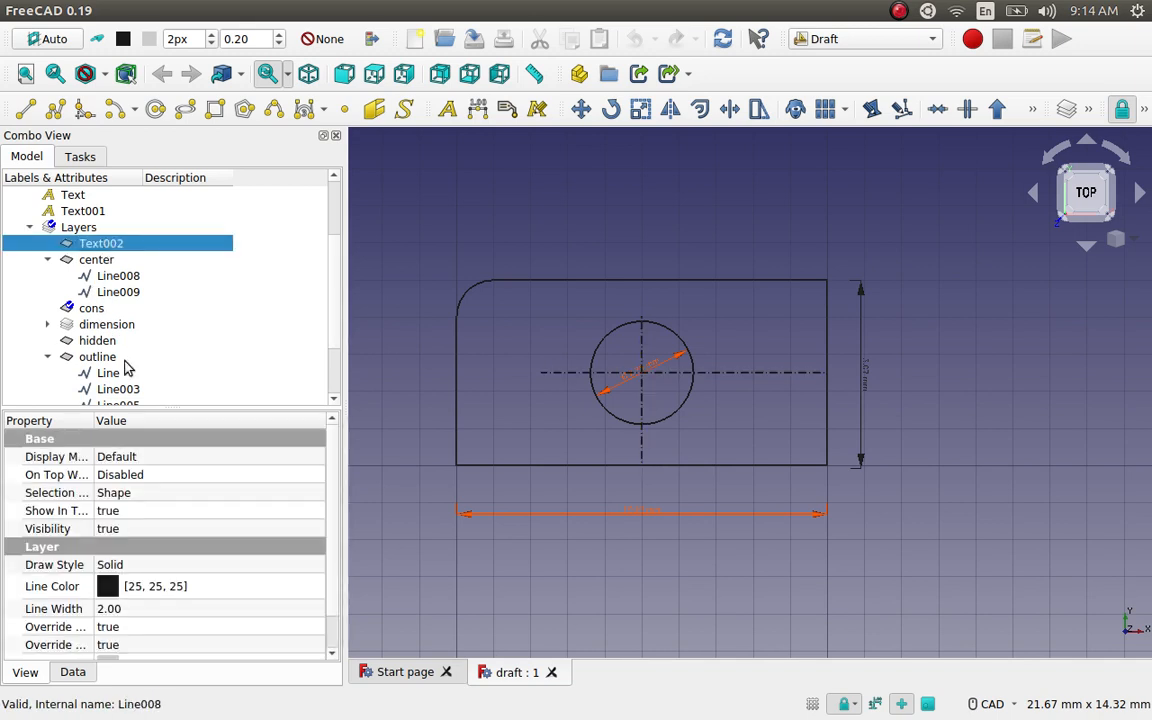
right_click(117, 249)
click(175, 250)
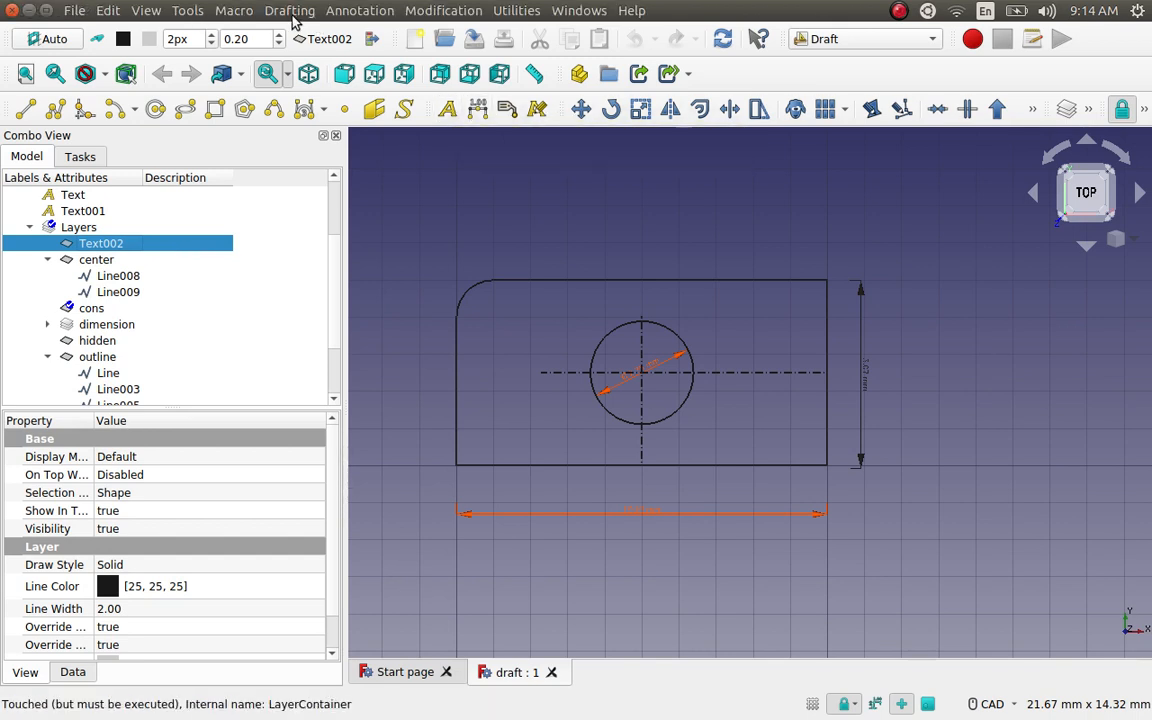
click(335, 14)
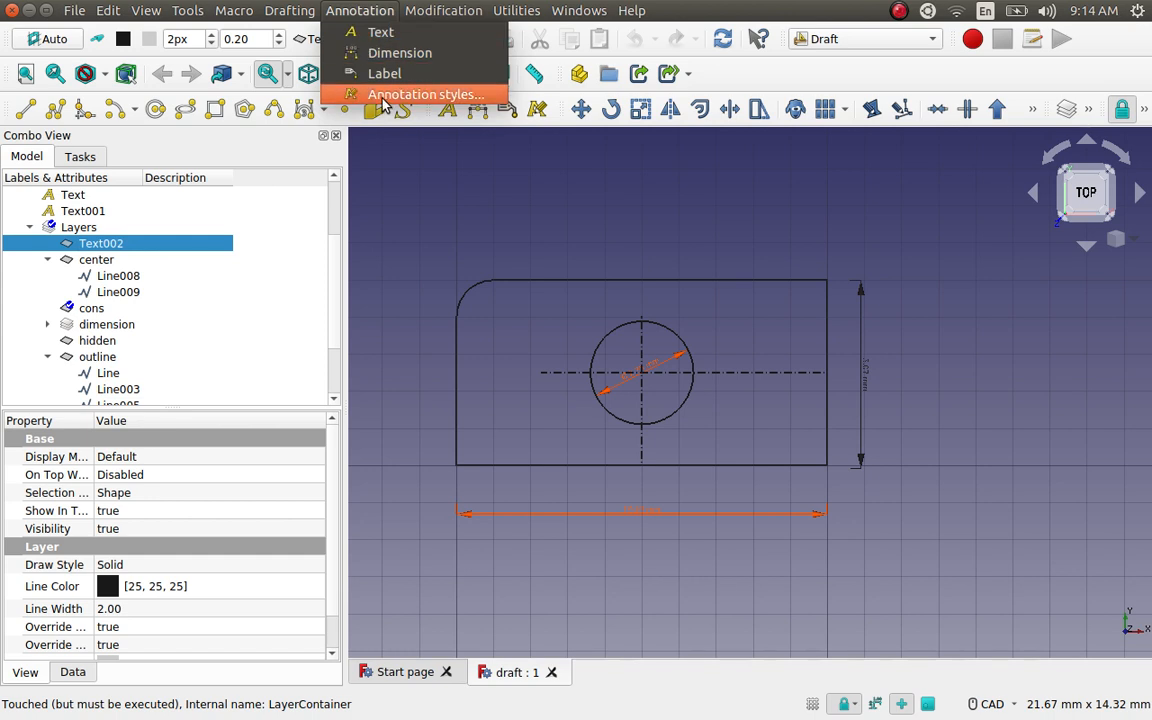
click(382, 97)
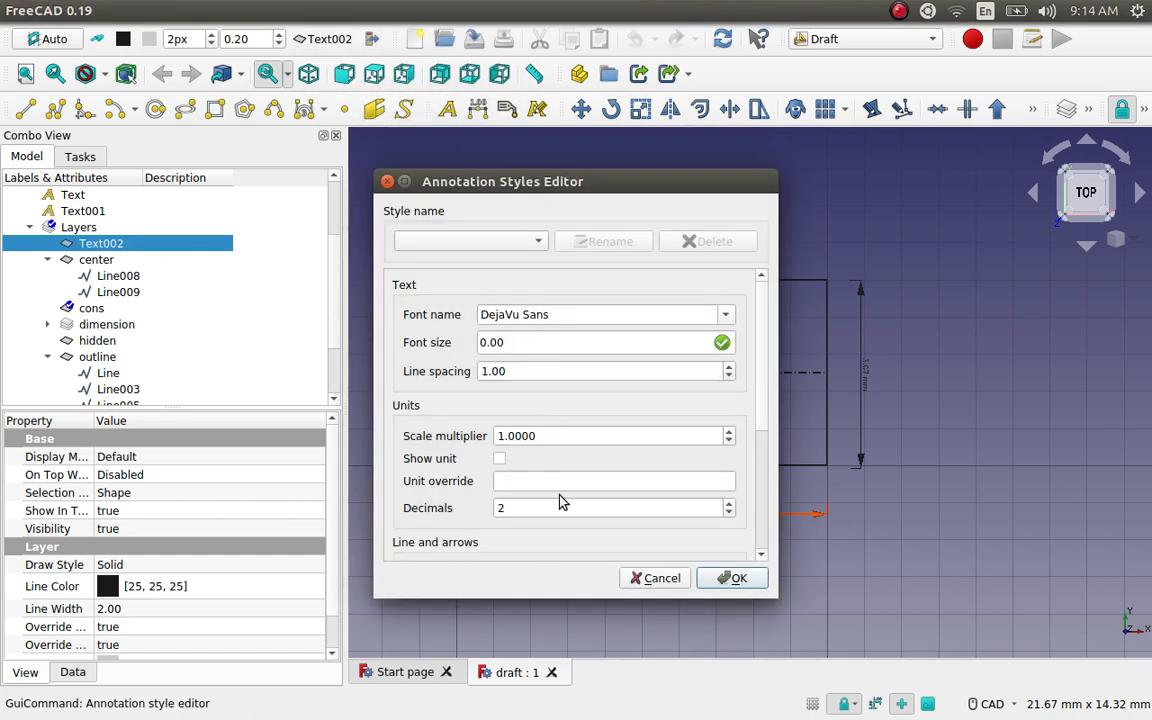
click(387, 182)
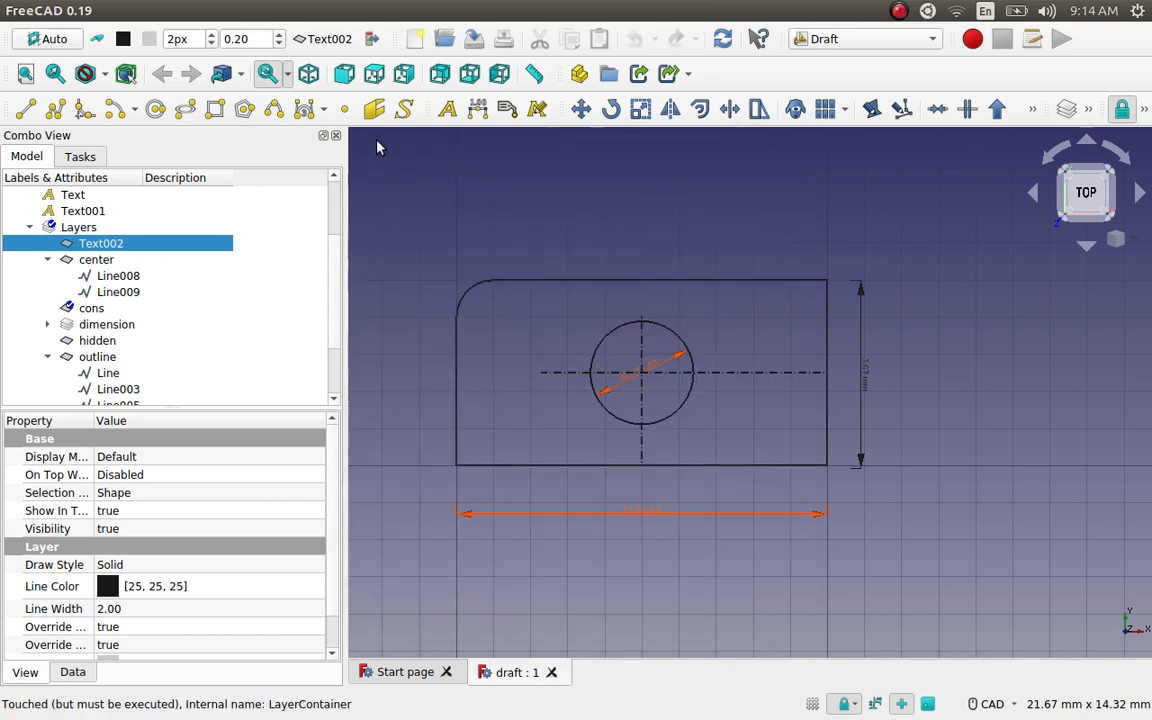
Step: Add the text "ROOM AREA" inside the plate, above and to the left of the circle, at X -38, Y 14
click(447, 112)
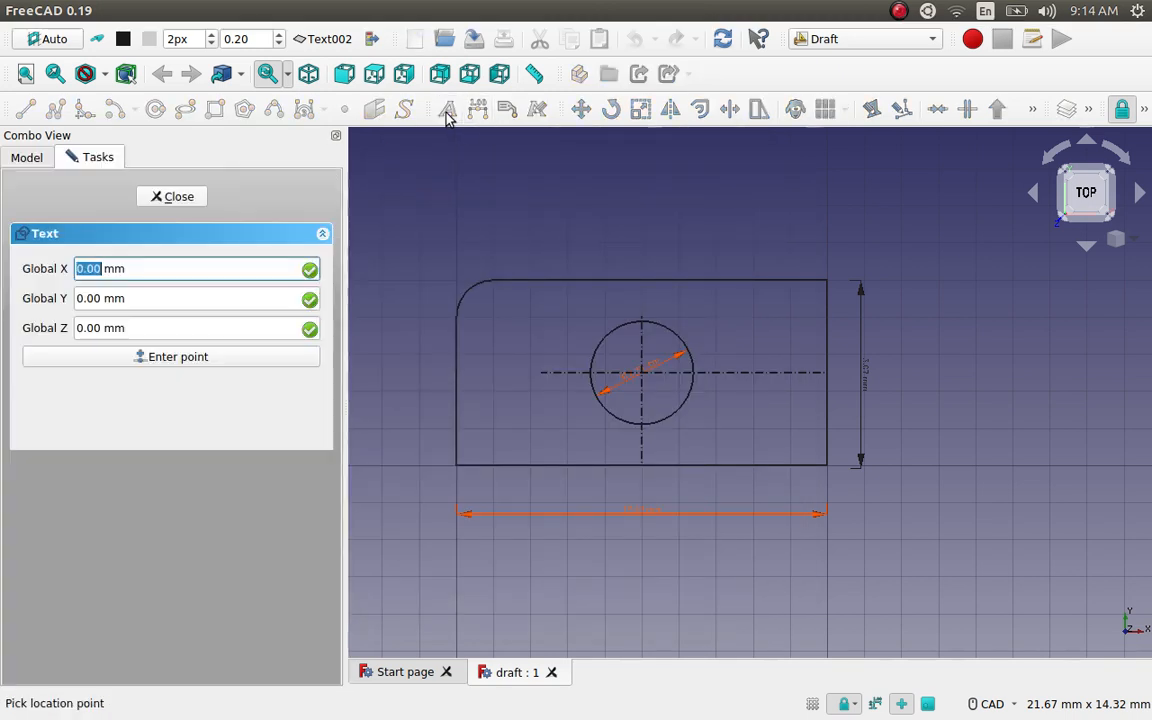
click(528, 318)
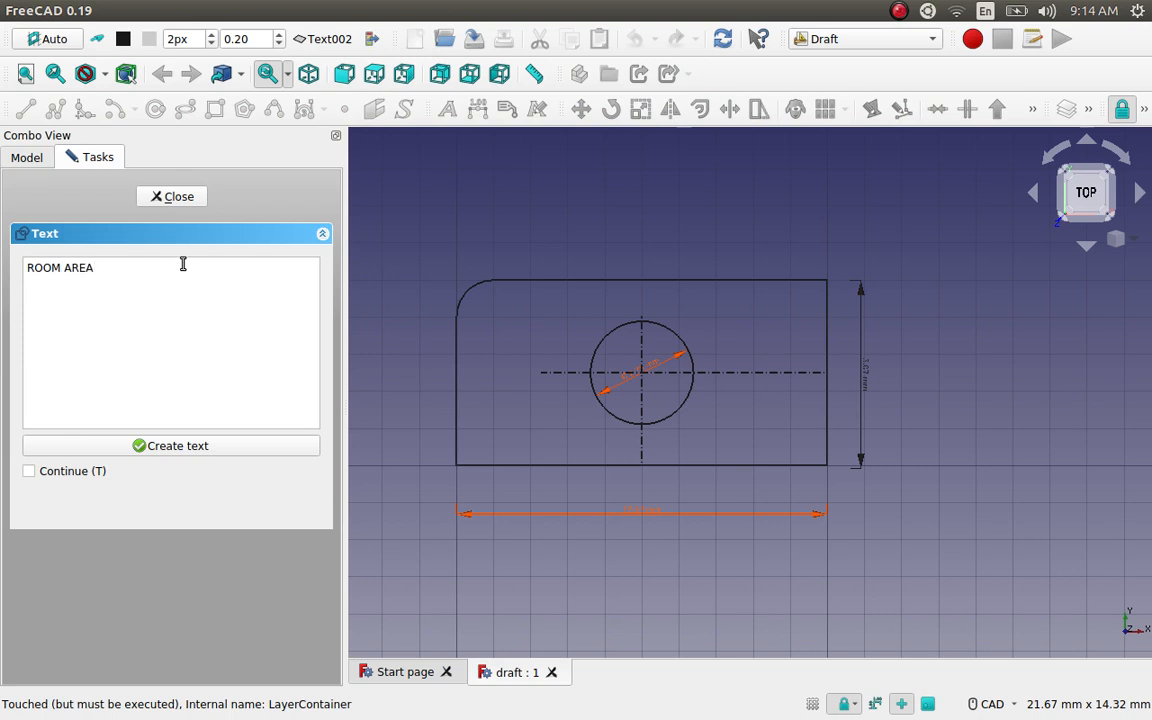
click(203, 450)
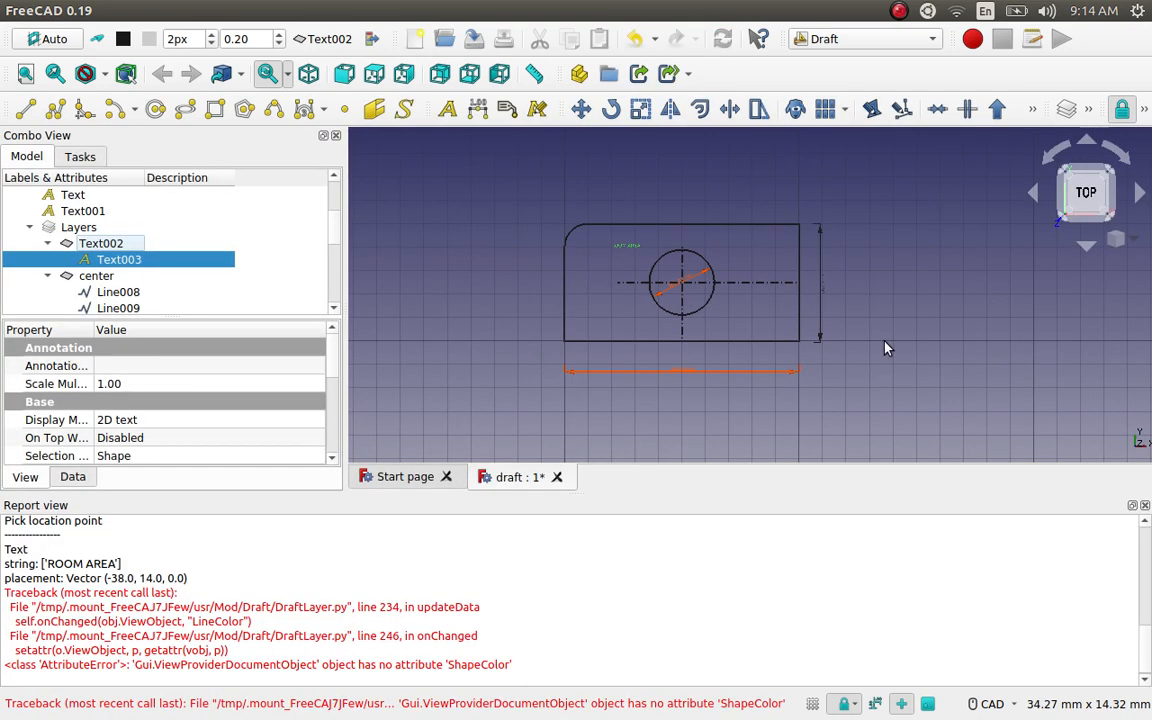
click(1145, 506)
scroll(604, 321, up, 5)
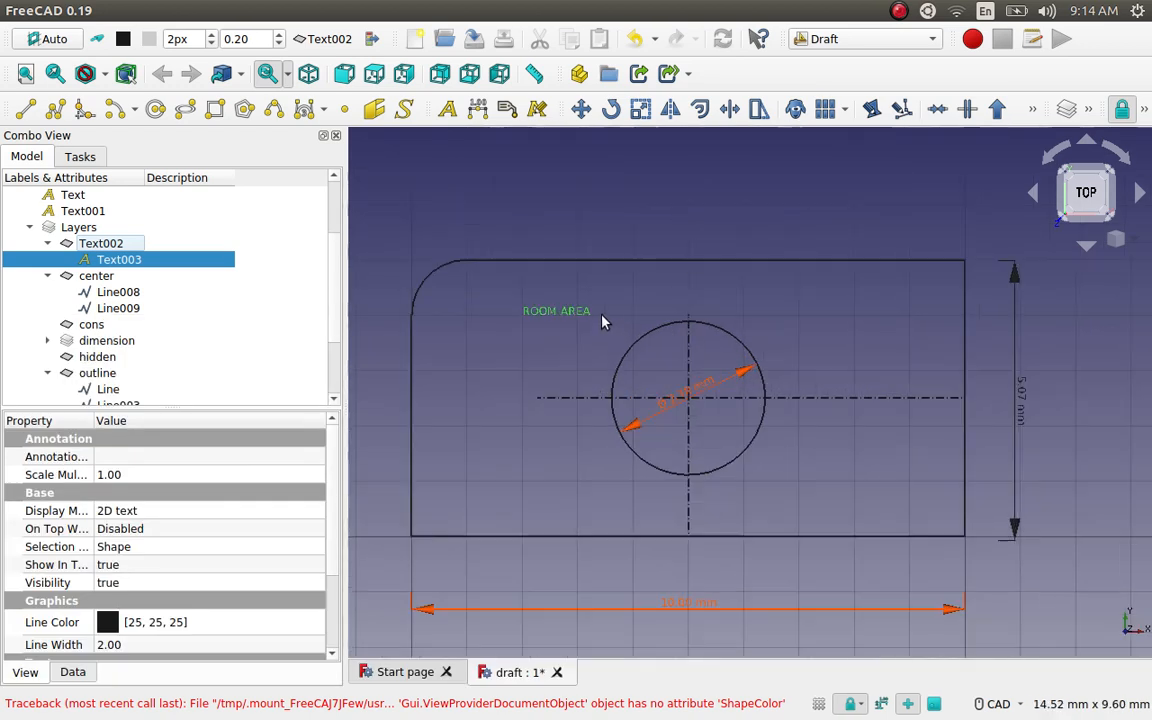
scroll(600, 320, up, 1)
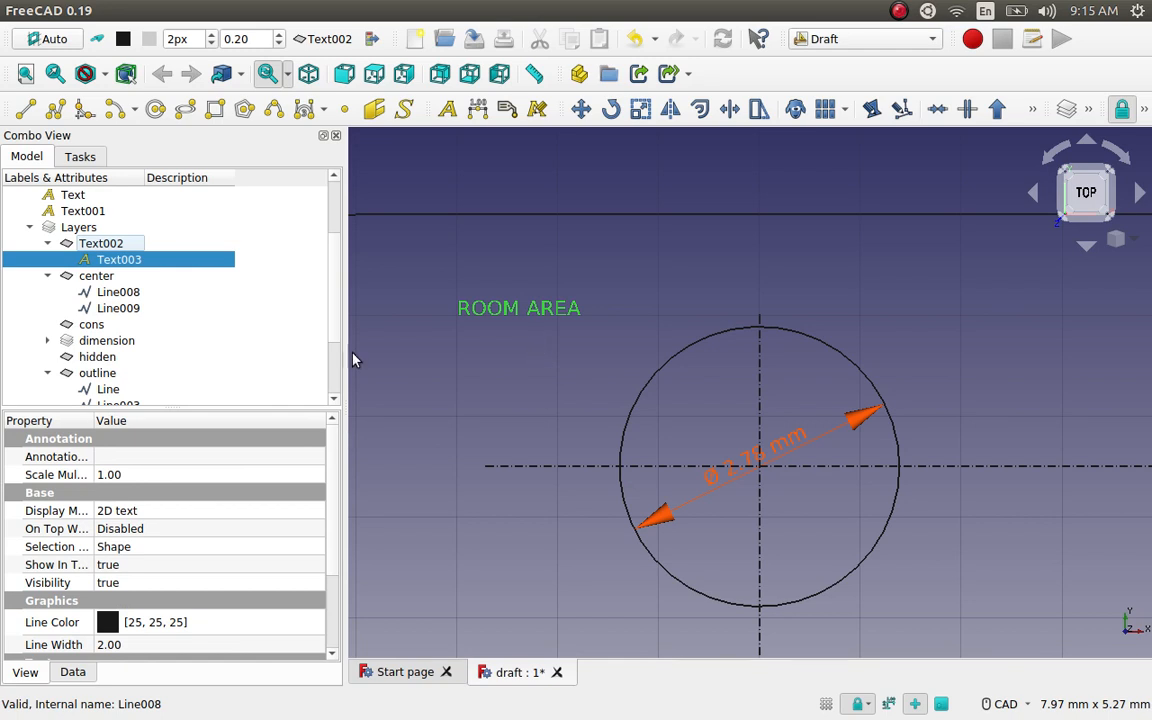
Step: Examine the Text002 layer and its ROOM AREA text, comparing their properties and their look in the drawing
click(112, 244)
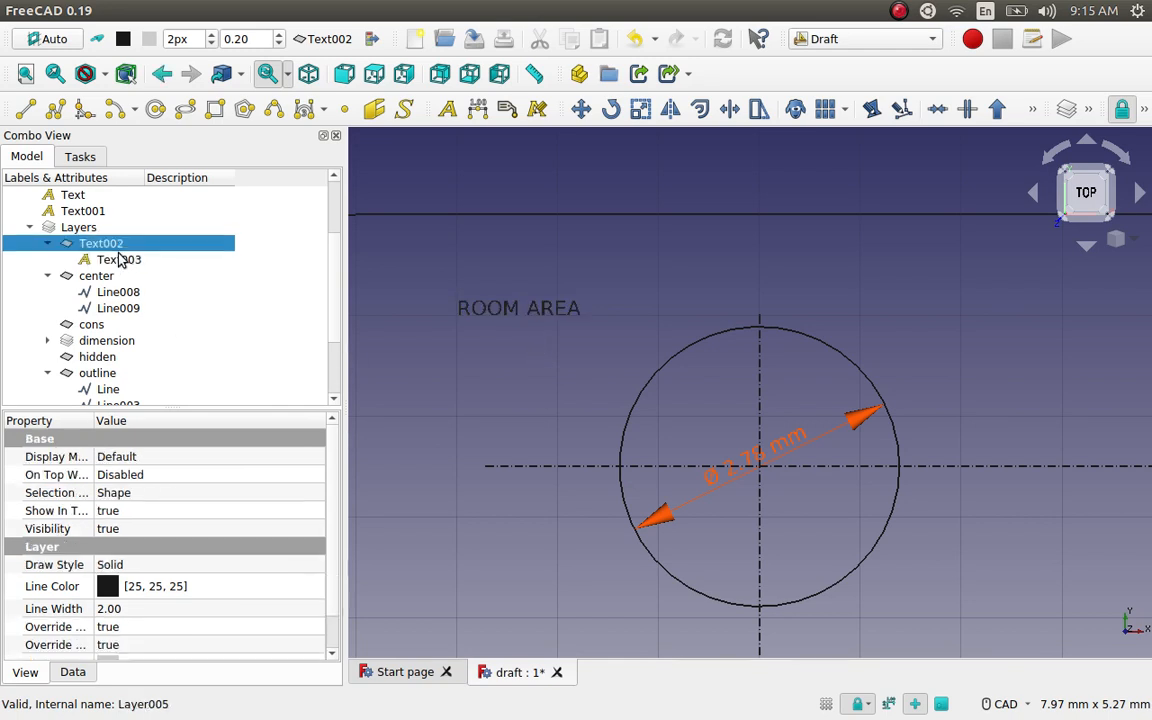
click(120, 259)
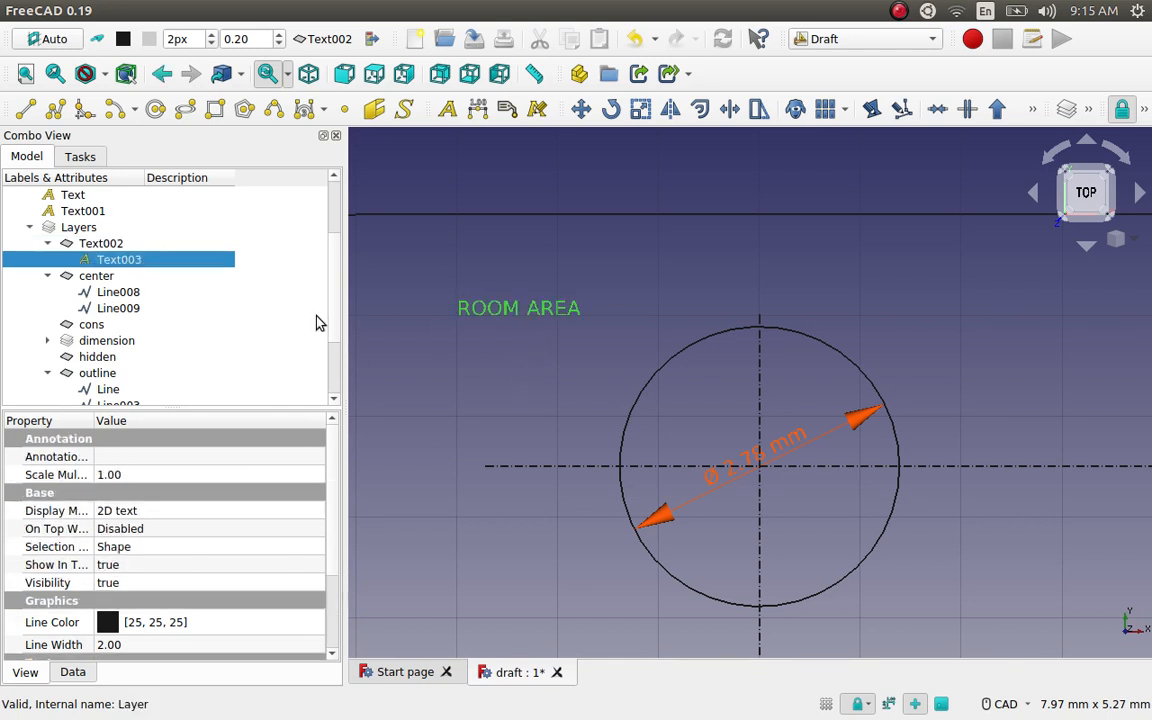
click(112, 243)
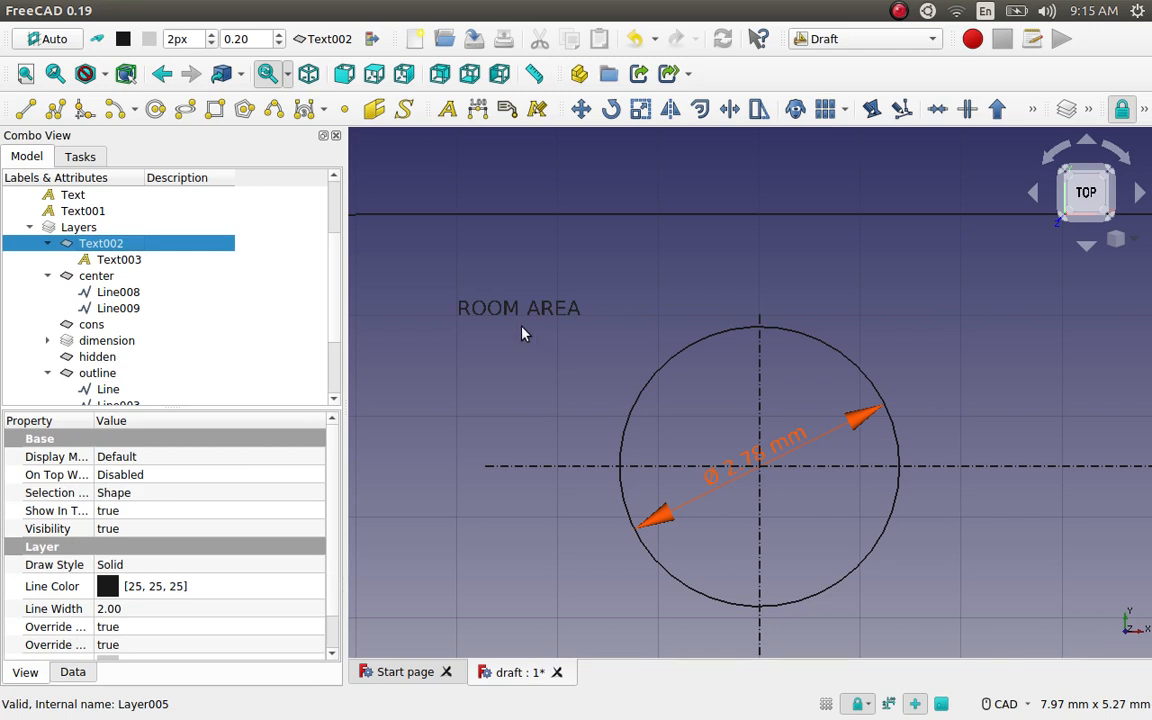
scroll(524, 335, down, 6)
scroll(524, 335, down, 1)
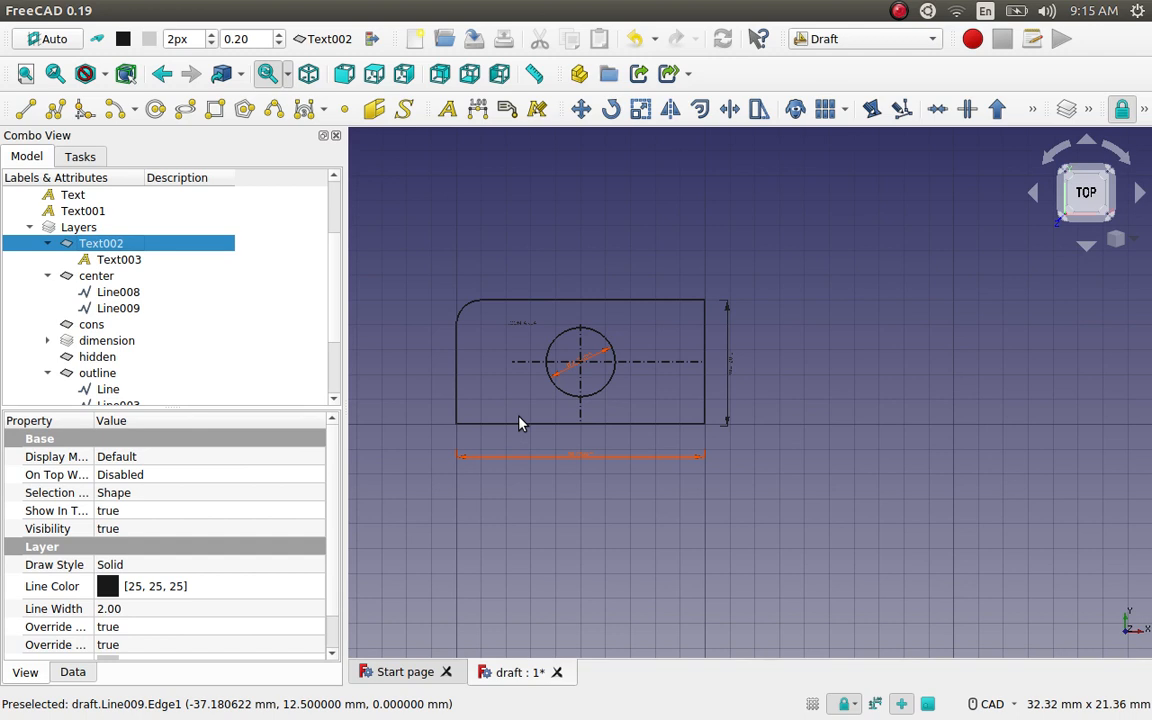
scroll(481, 436, up, 3)
scroll(481, 436, down, 1)
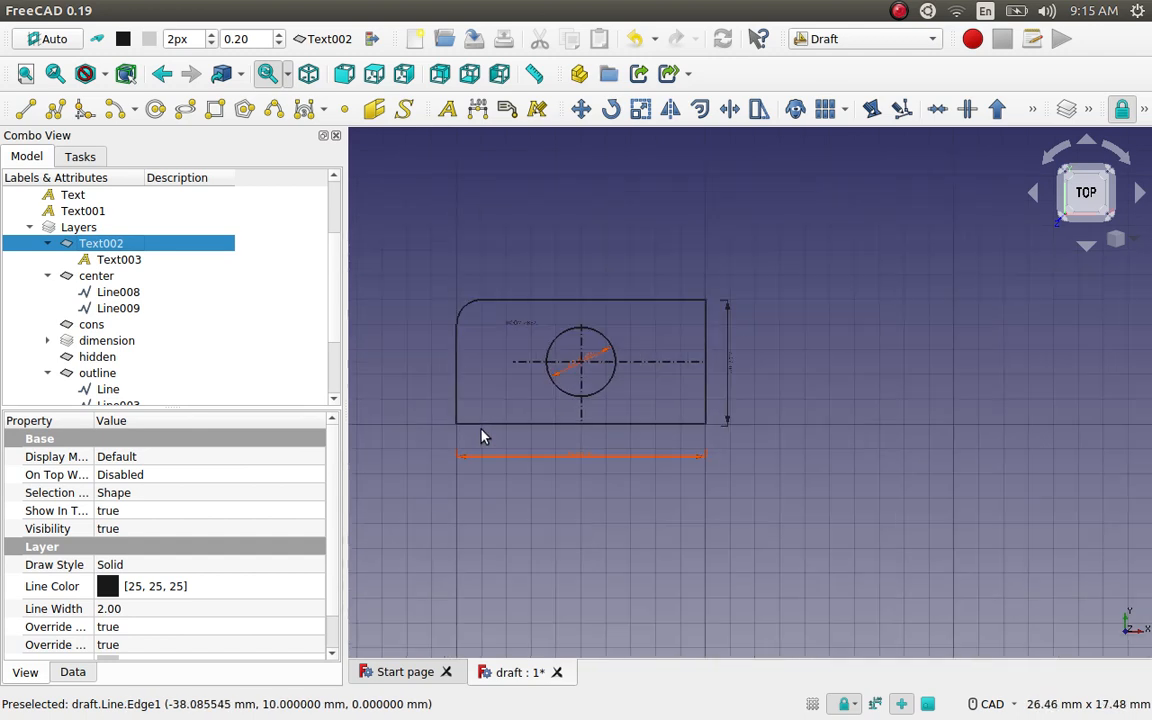
scroll(681, 424, down, 3)
scroll(638, 432, up, 3)
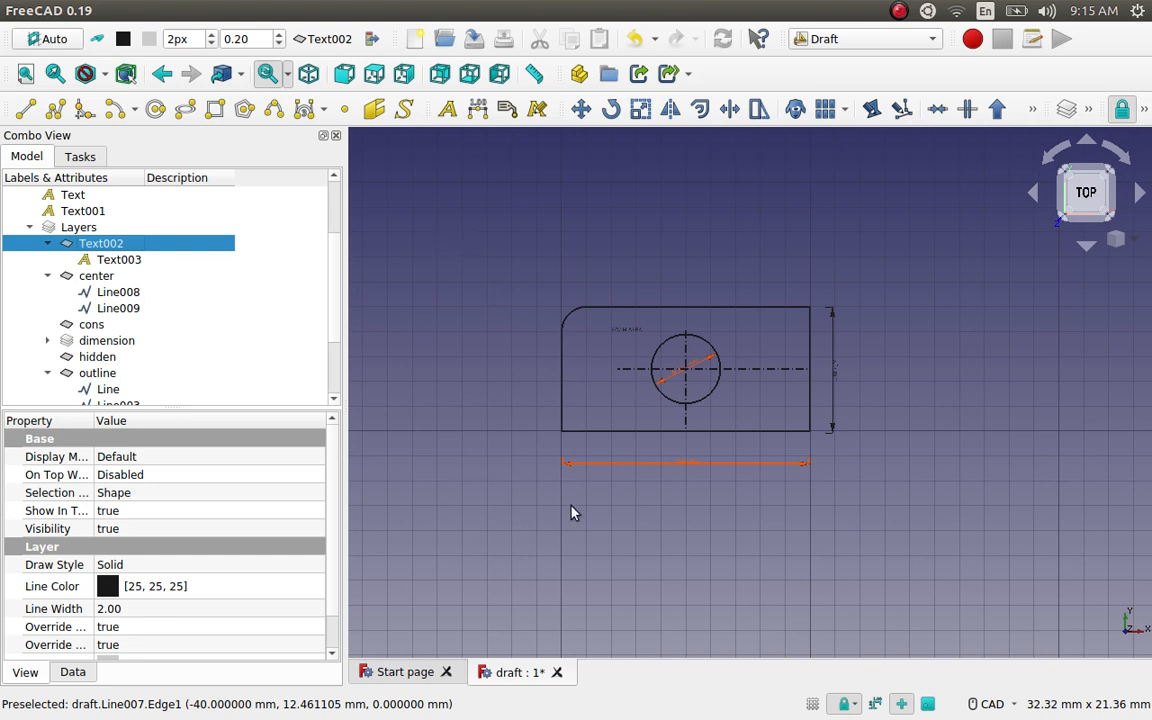
Step: Make the cons layer the active layer for construction geometry
click(26, 109)
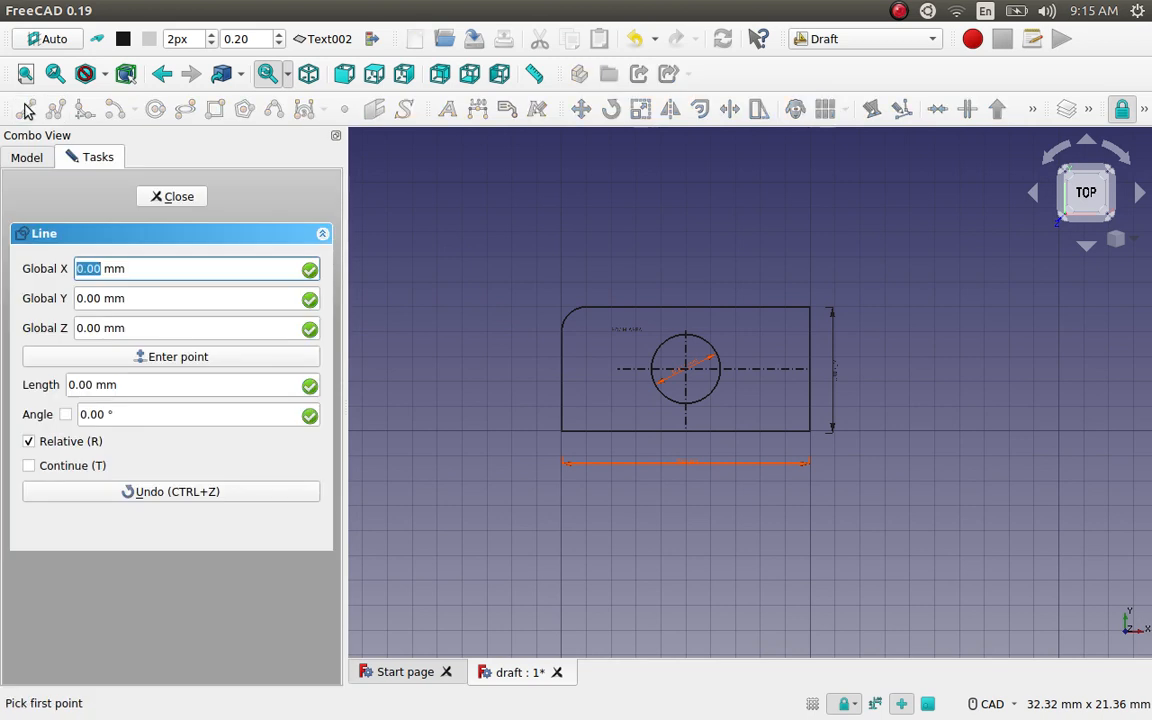
click(195, 198)
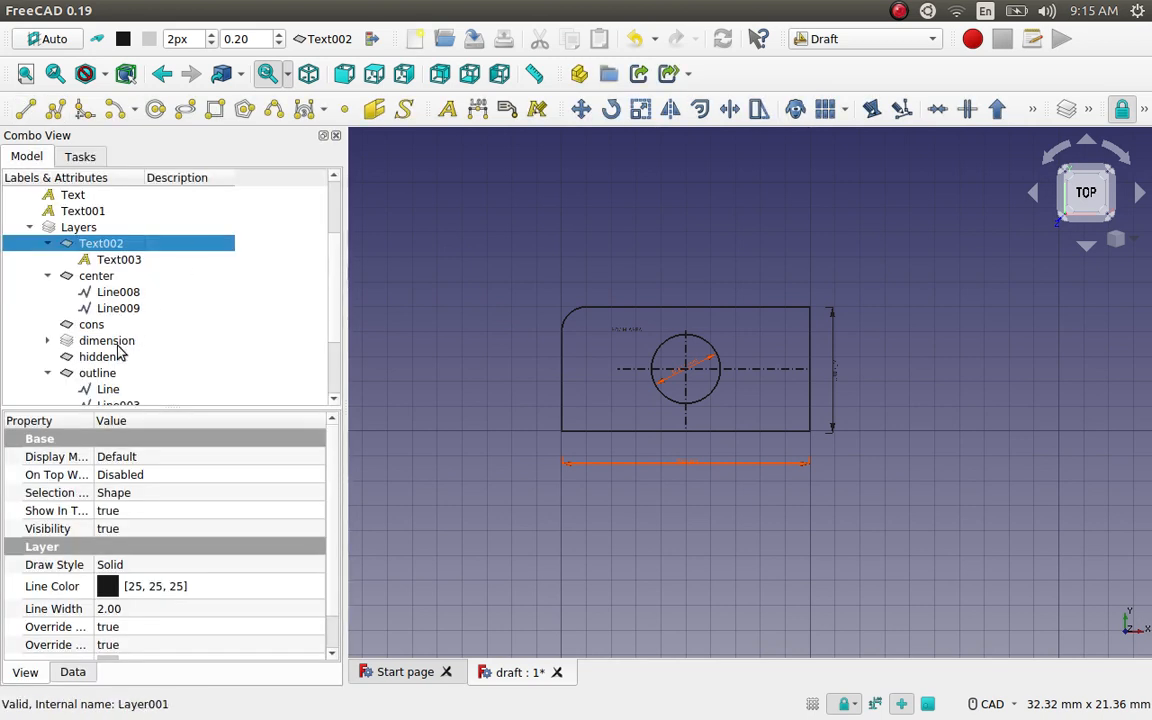
click(106, 376)
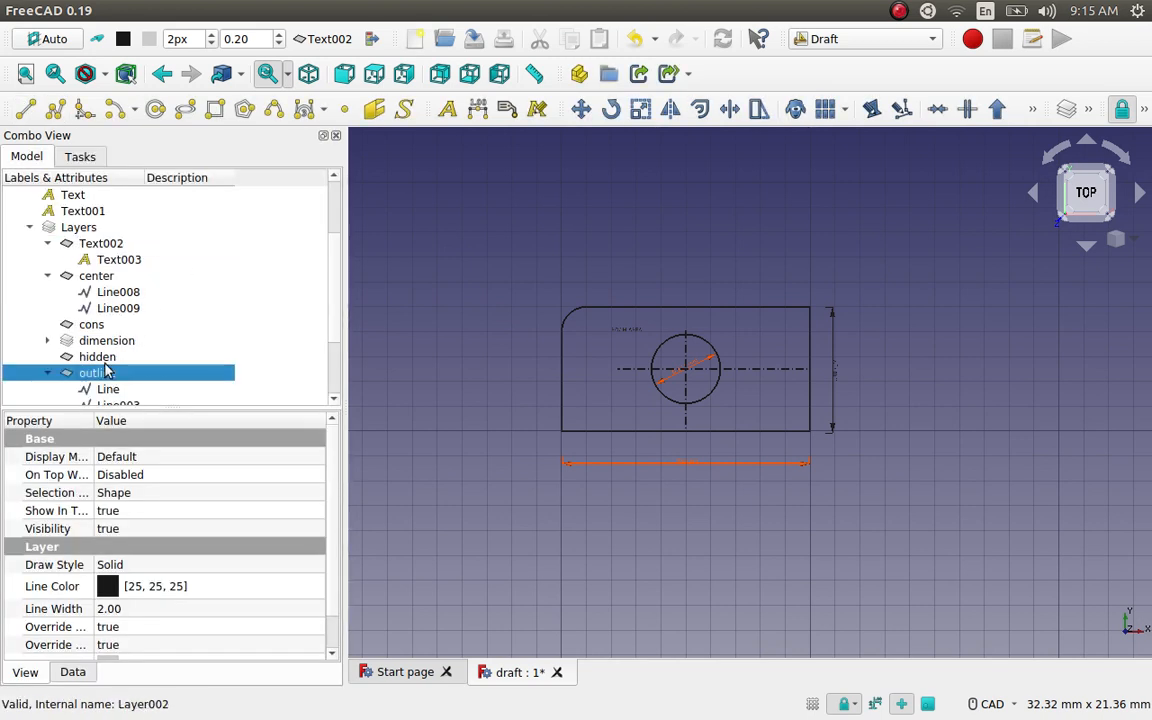
right_click(100, 324)
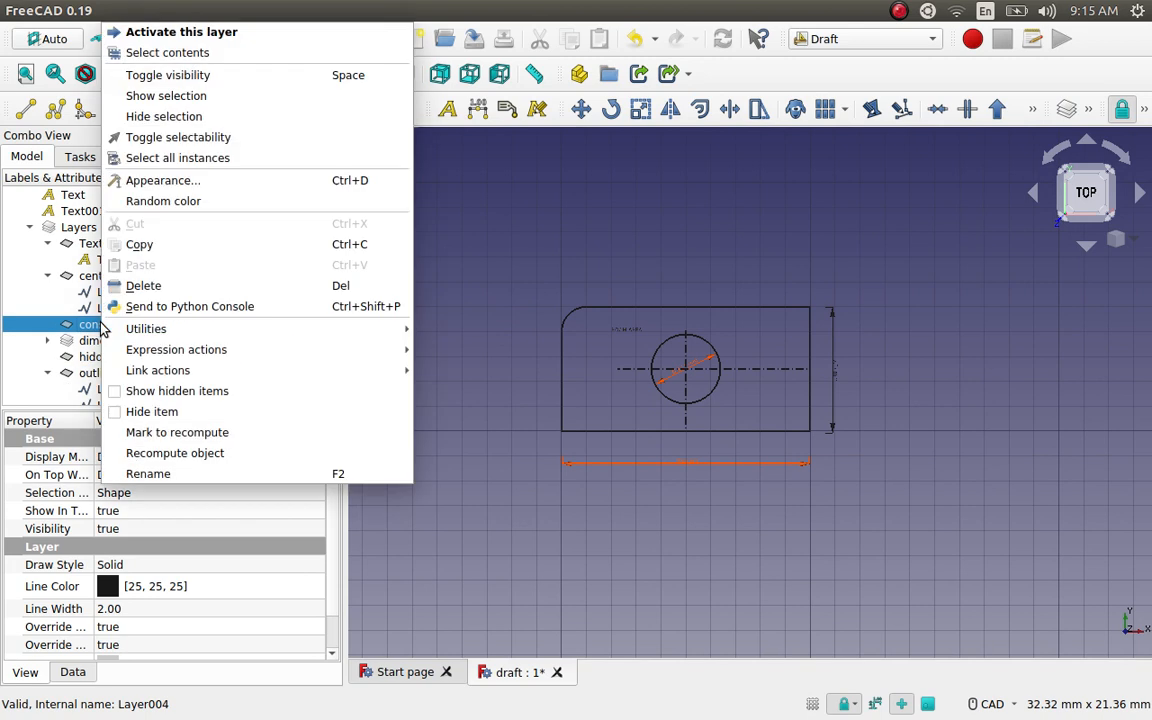
click(185, 31)
click(450, 326)
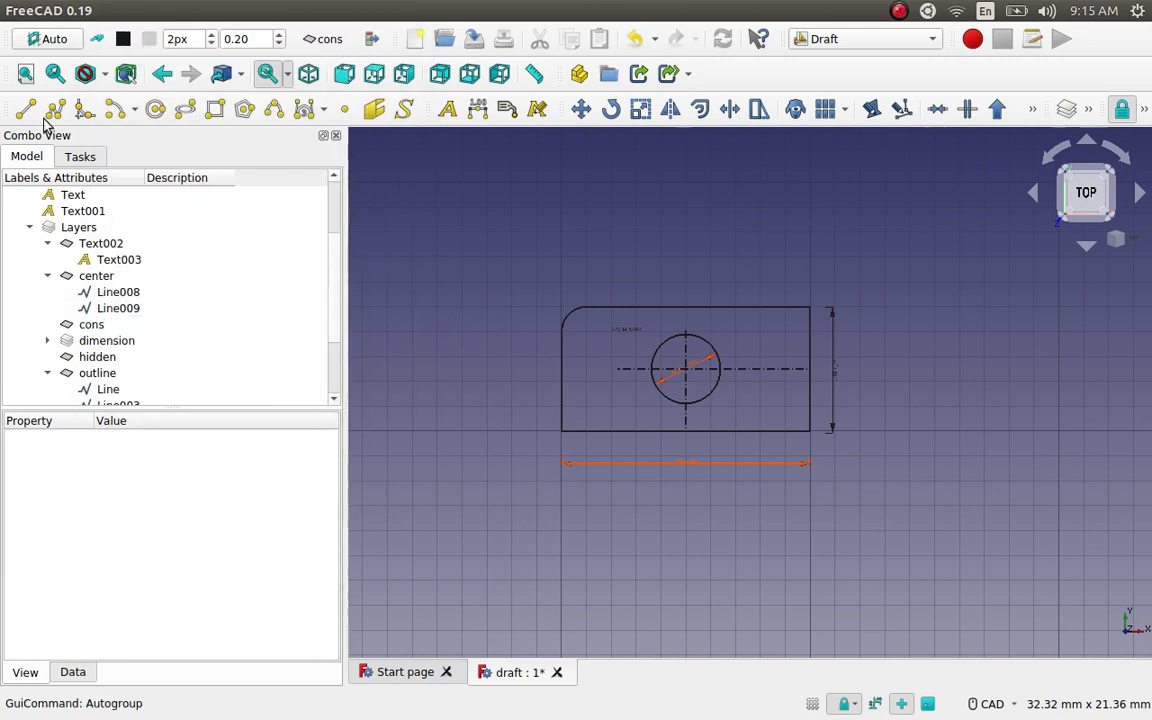
Step: Draw a vertical construction line left of the plate, running downward from X -46 mm, Y 19 mm, with Continue enabled
click(26, 108)
click(29, 465)
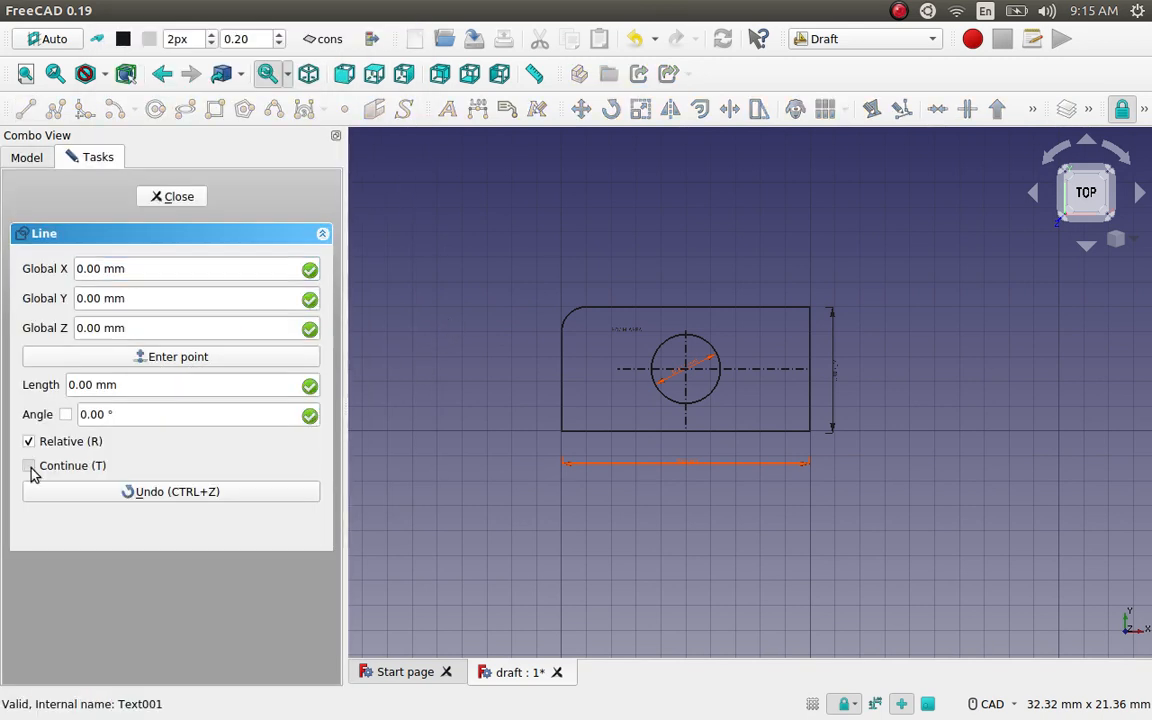
click(410, 209)
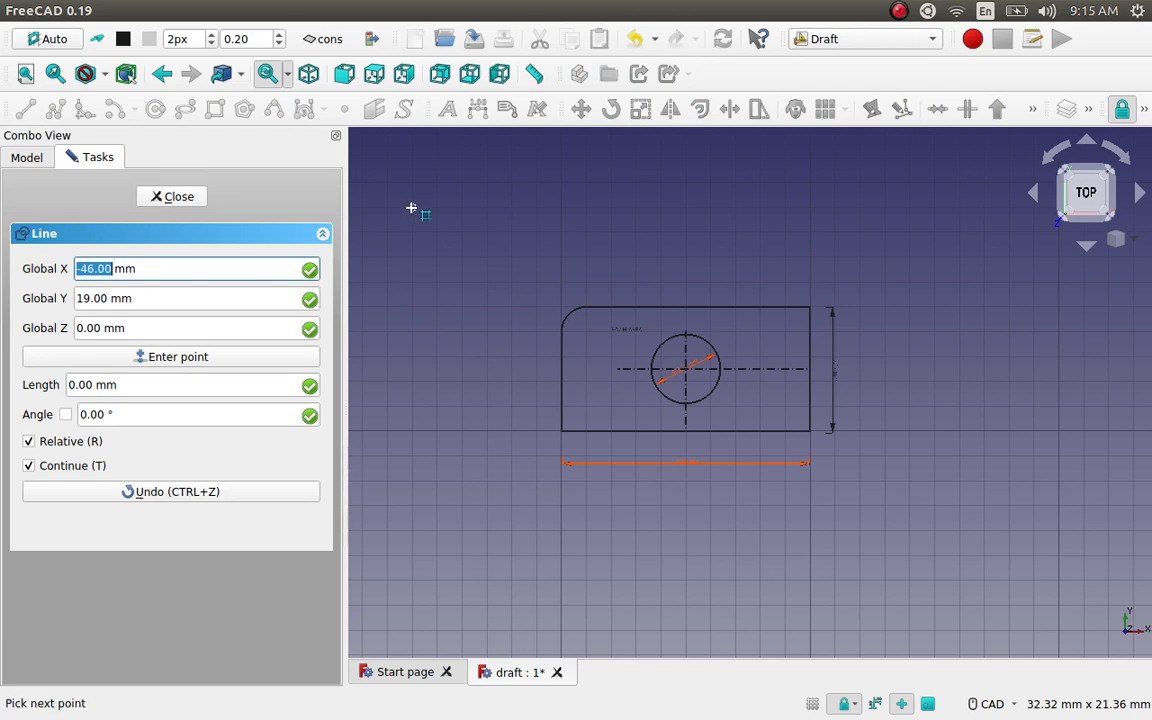
click(412, 634)
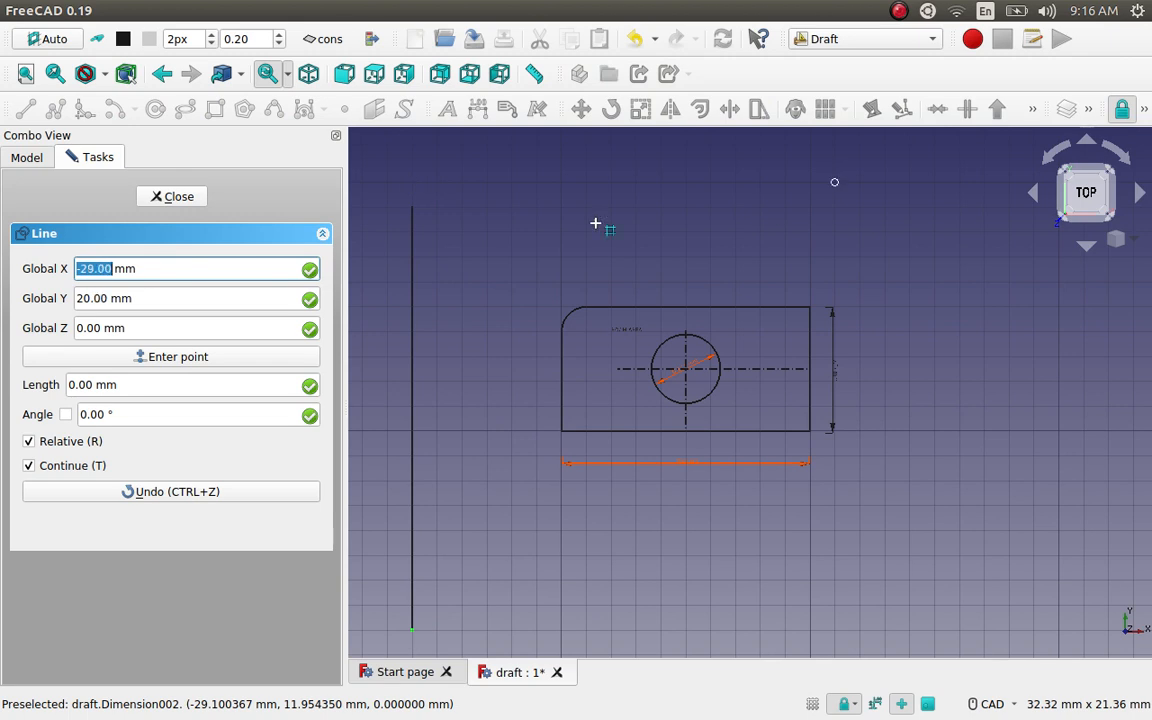
click(172, 197)
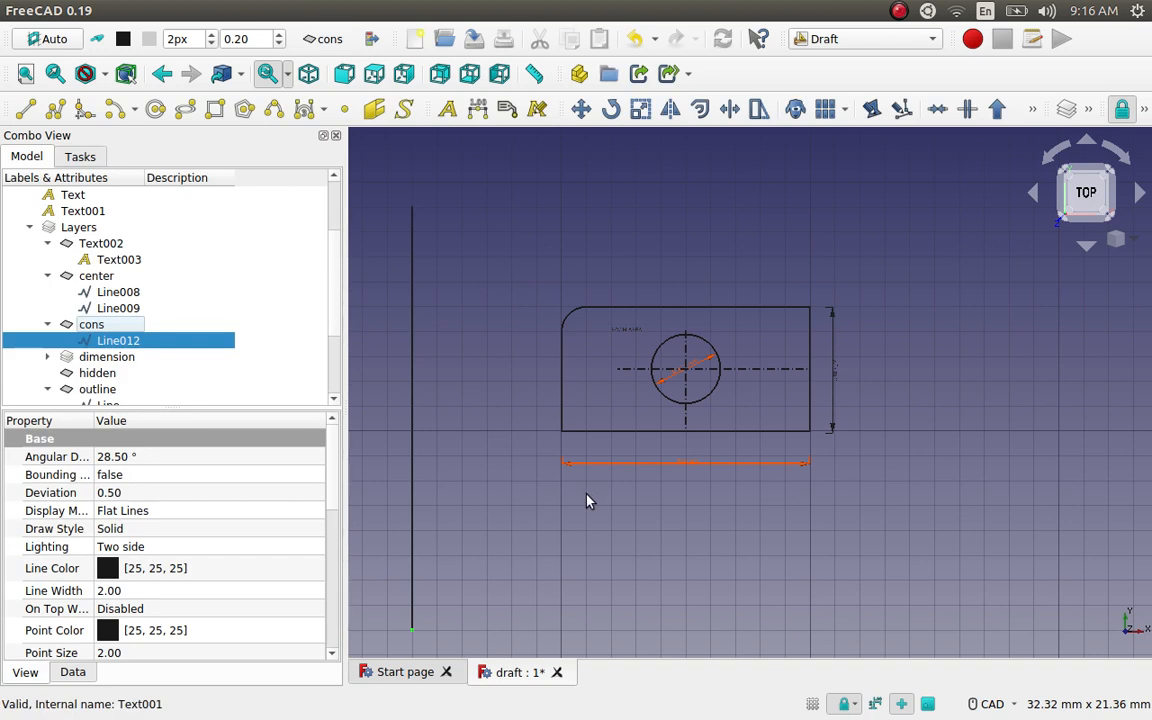
click(584, 112)
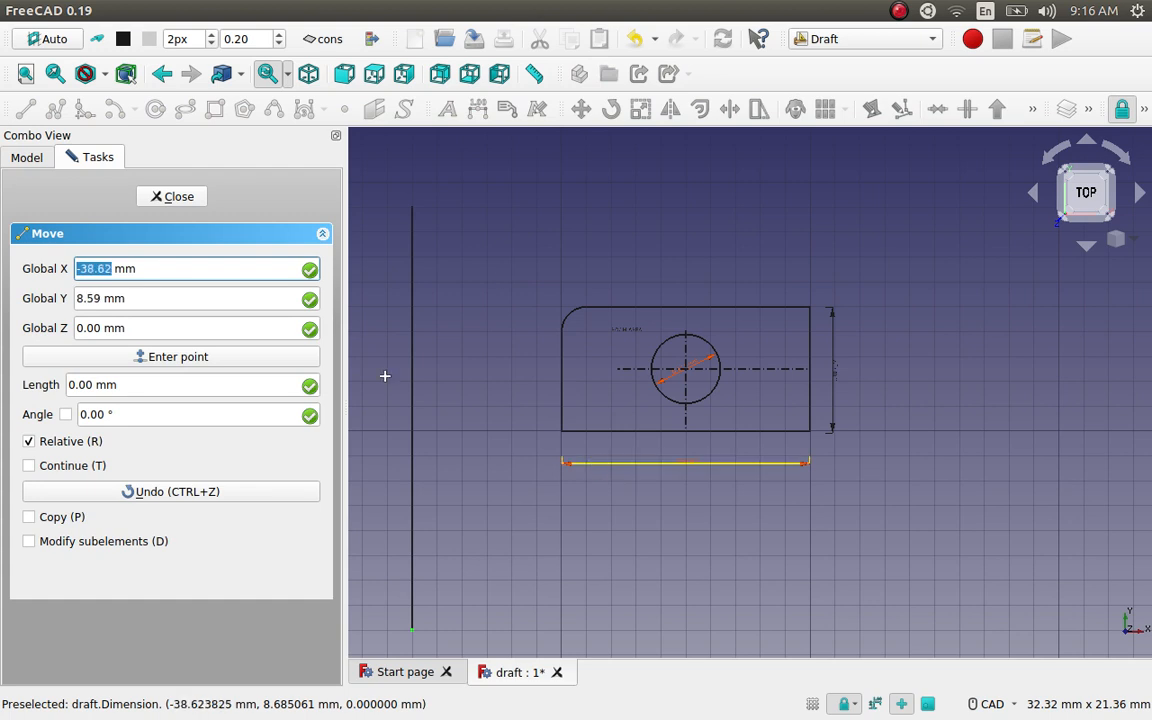
click(176, 196)
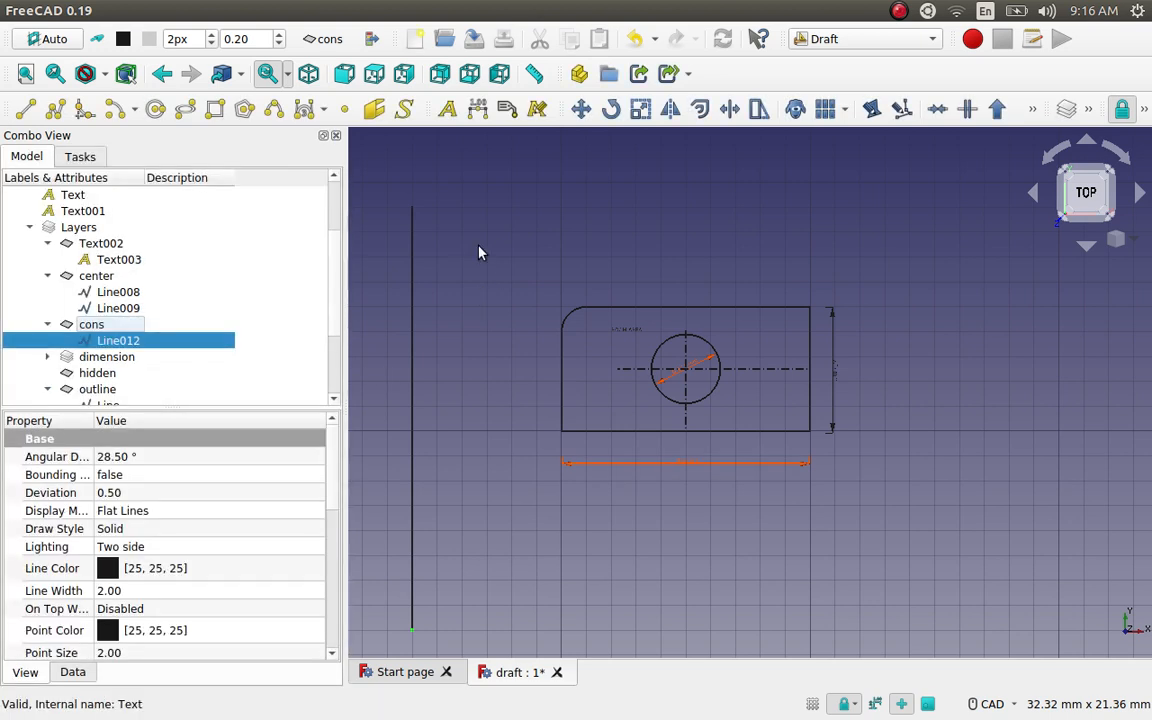
click(480, 260)
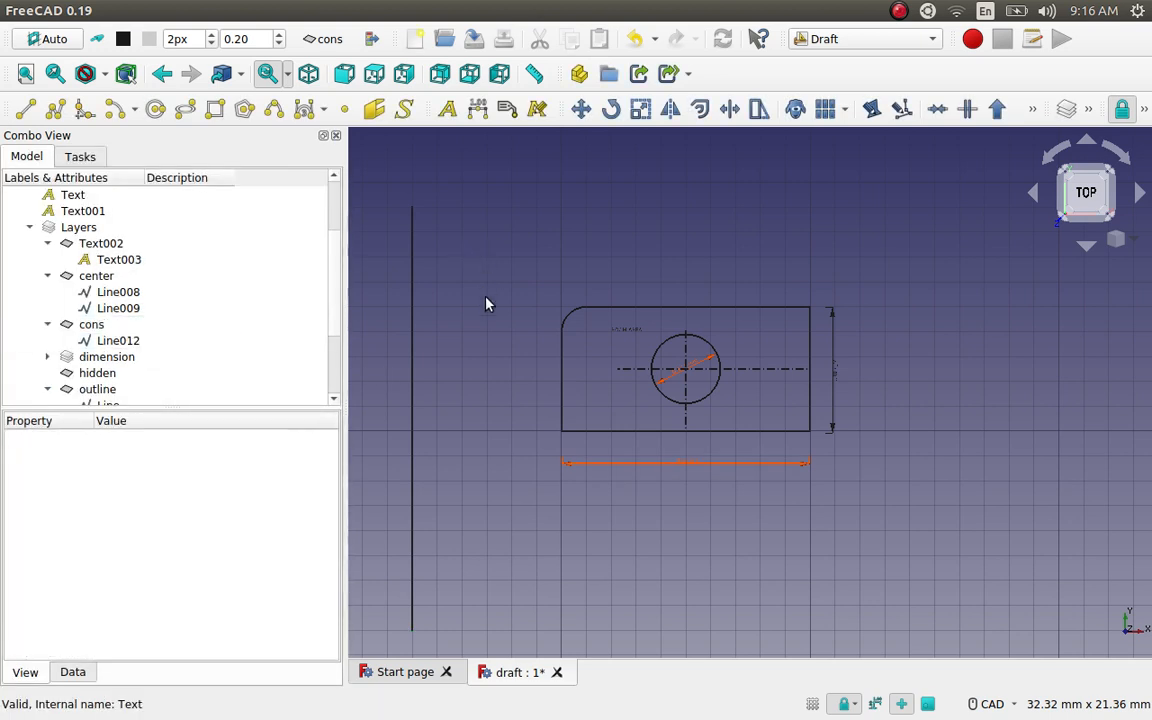
Step: Copy the vertical construction line from its upper end to the plate's lower-left corner using Move with Copy and Continue enabled
click(411, 244)
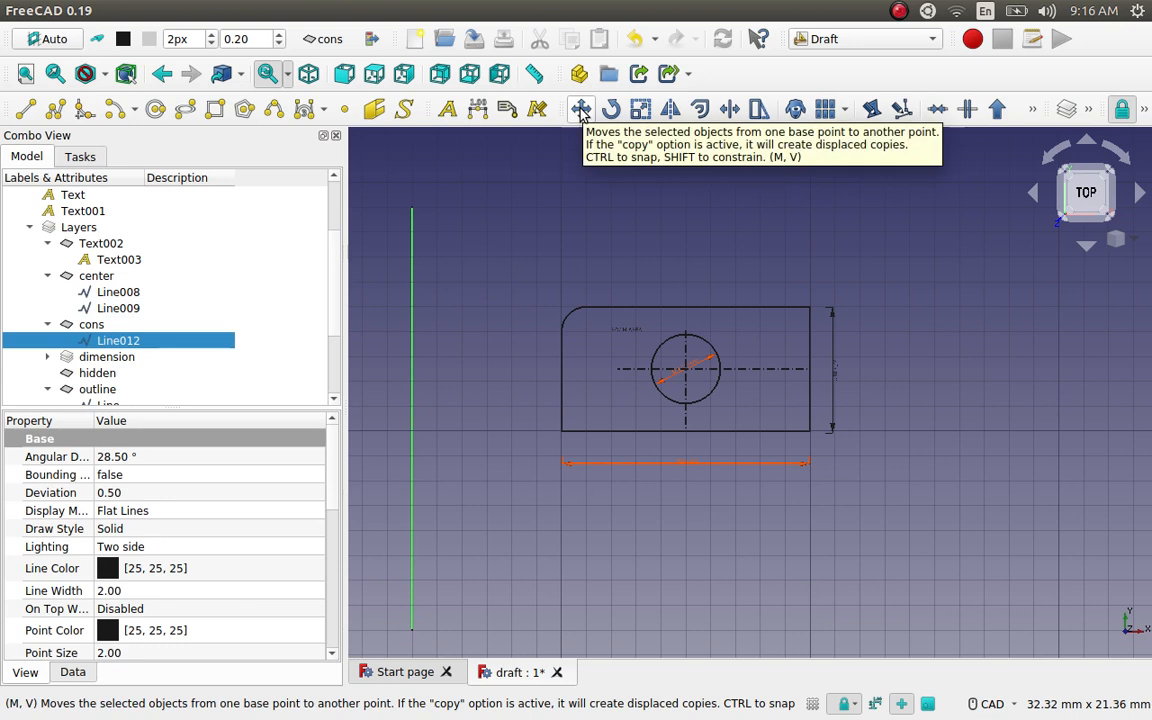
click(580, 112)
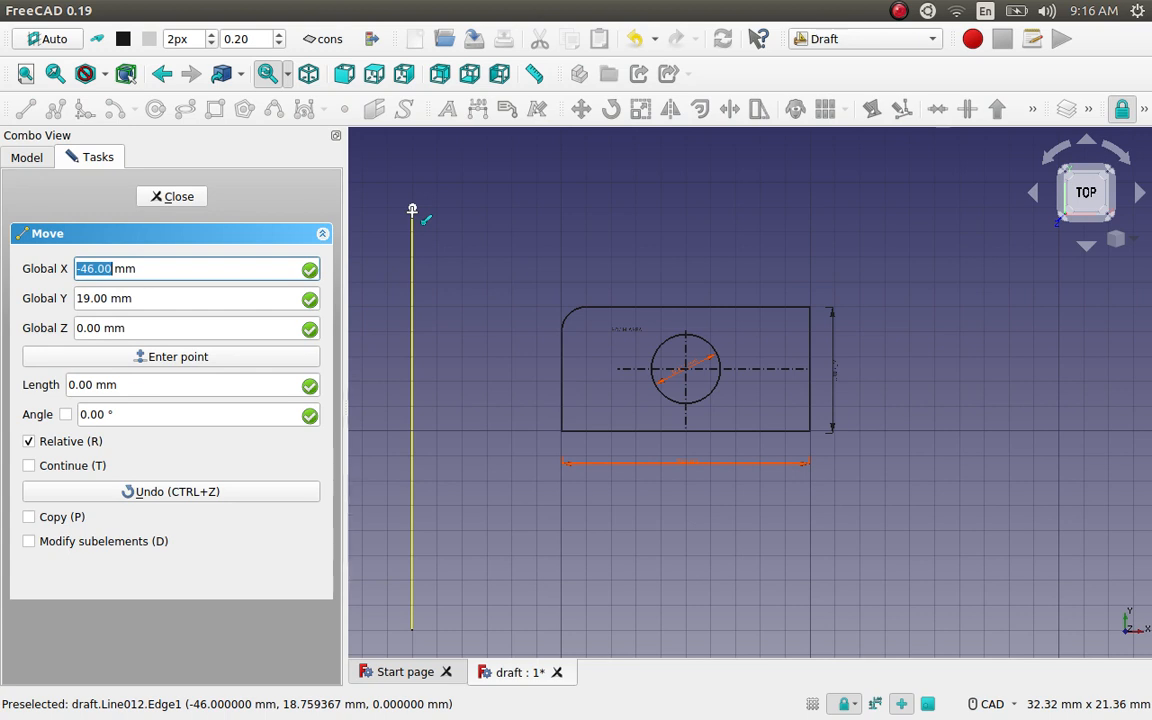
click(72, 465)
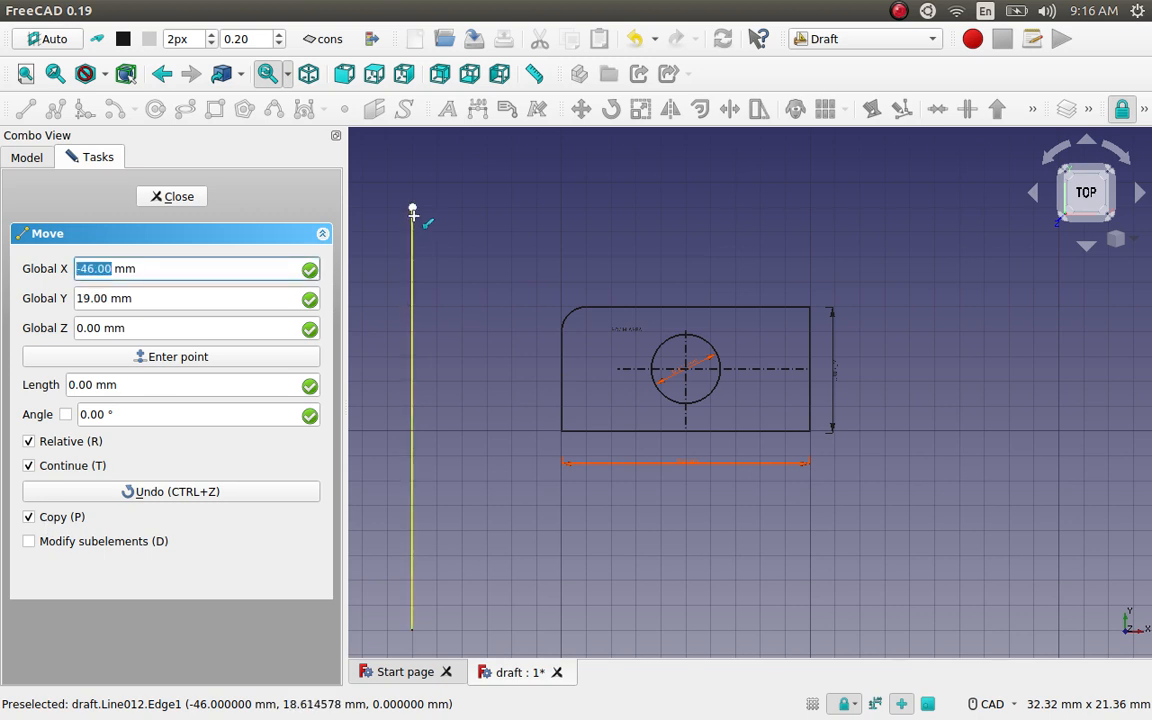
click(412, 212)
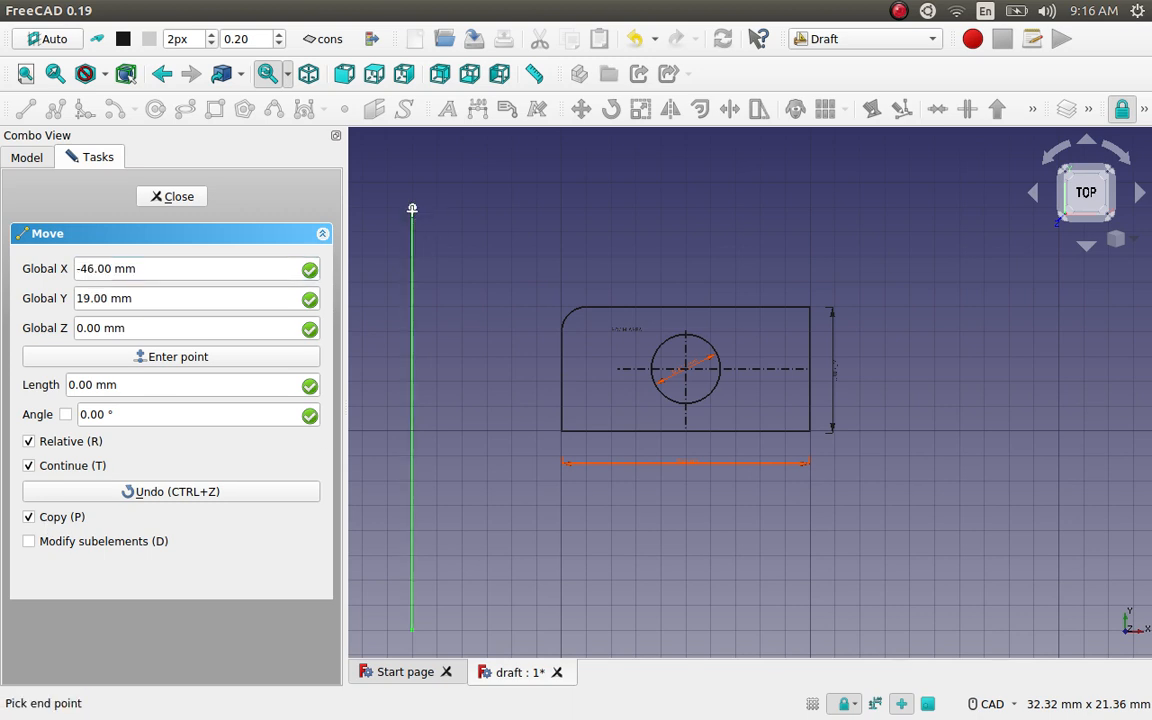
click(561, 432)
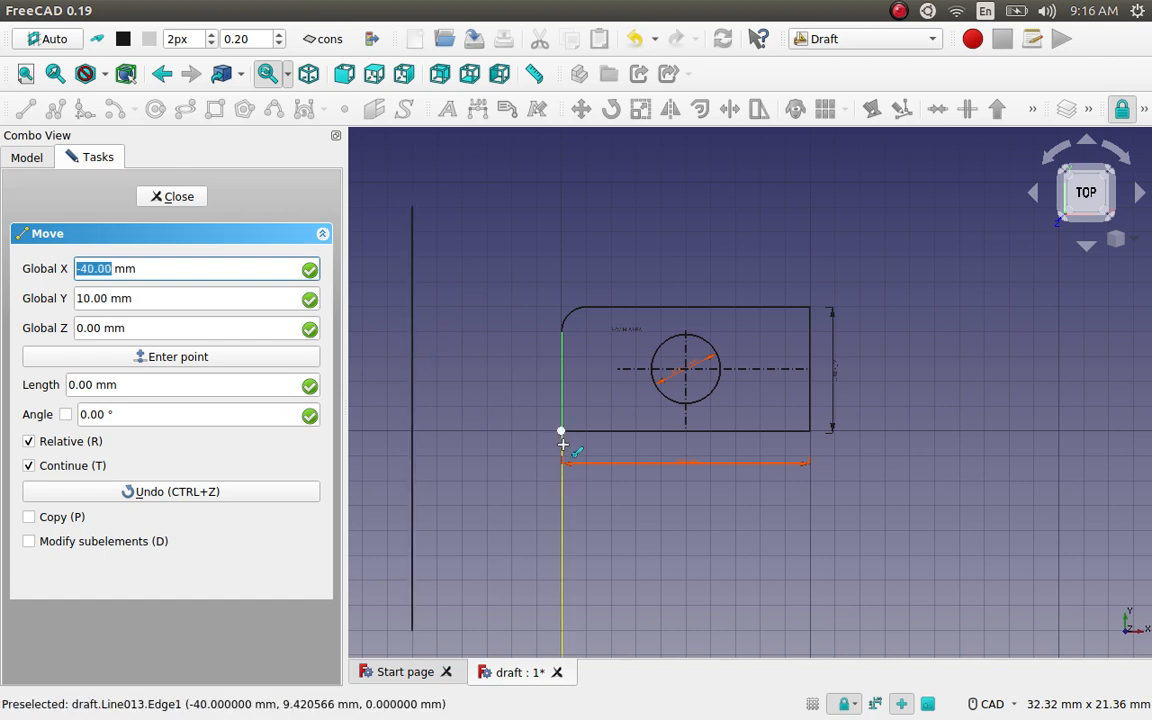
Step: Copy the construction line at the plate's lower-left corner 10 mm along X to the lower-right corner
click(59, 518)
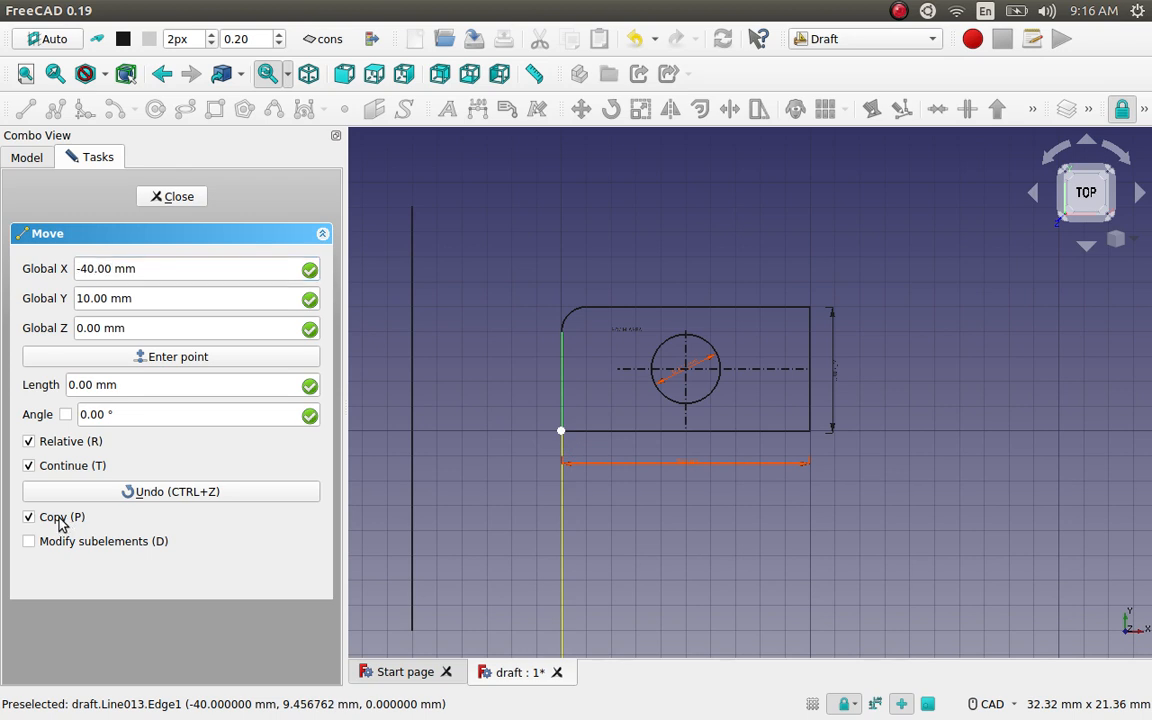
click(561, 432)
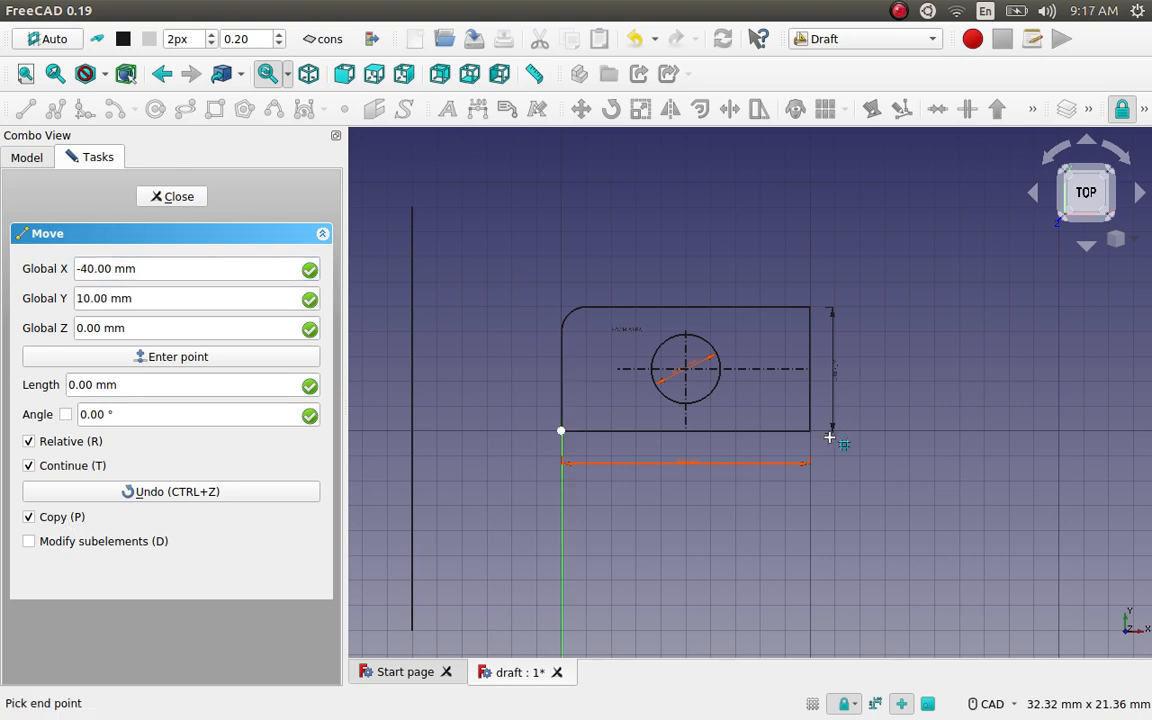
key(shift)
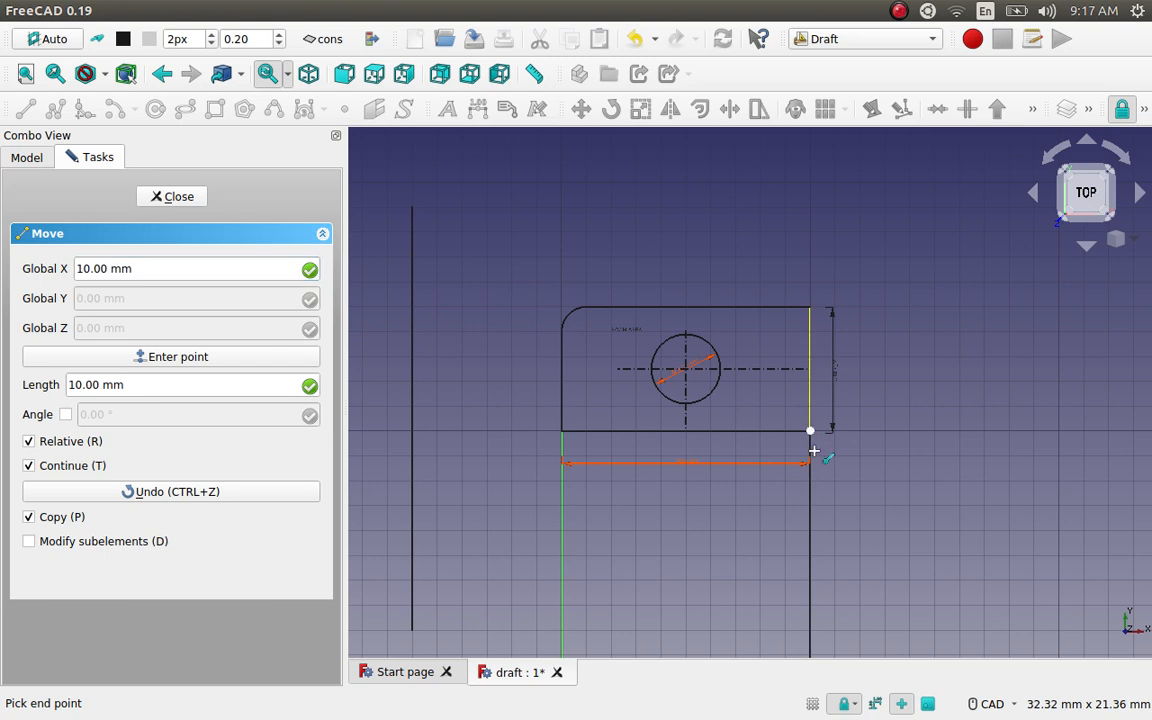
click(813, 451)
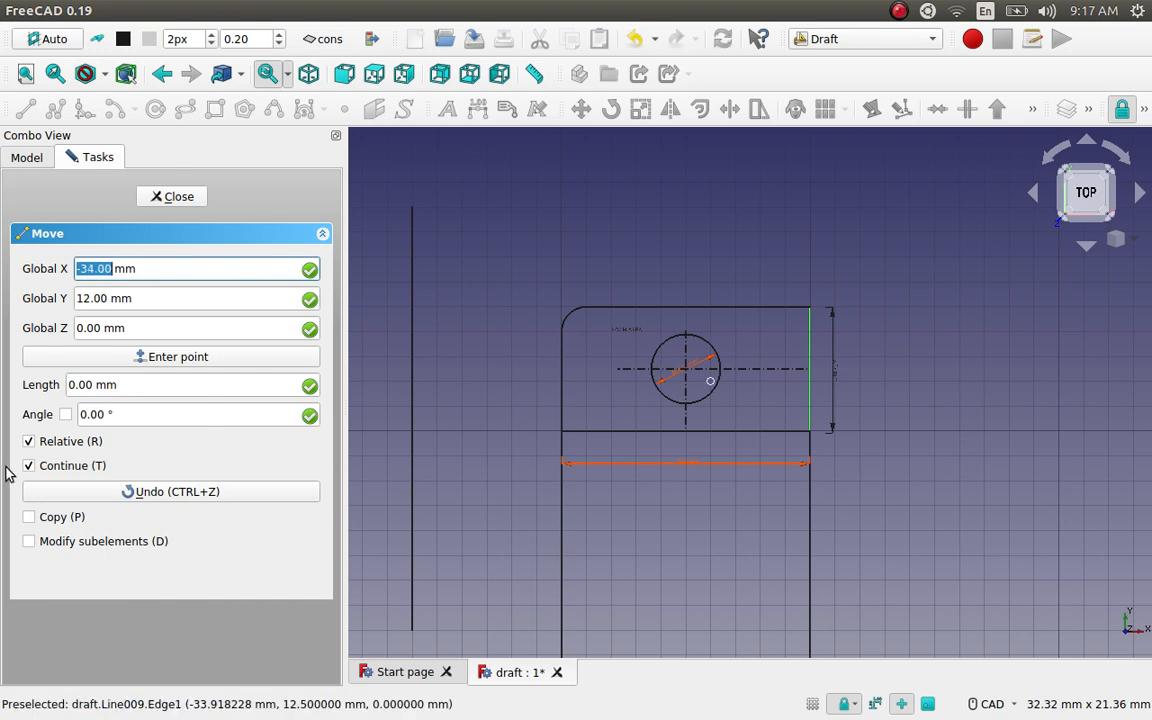
Step: Enable intersection snapping and try to copy a construction line using the circle's left crossing with the horizontal centerline as base point
click(29, 517)
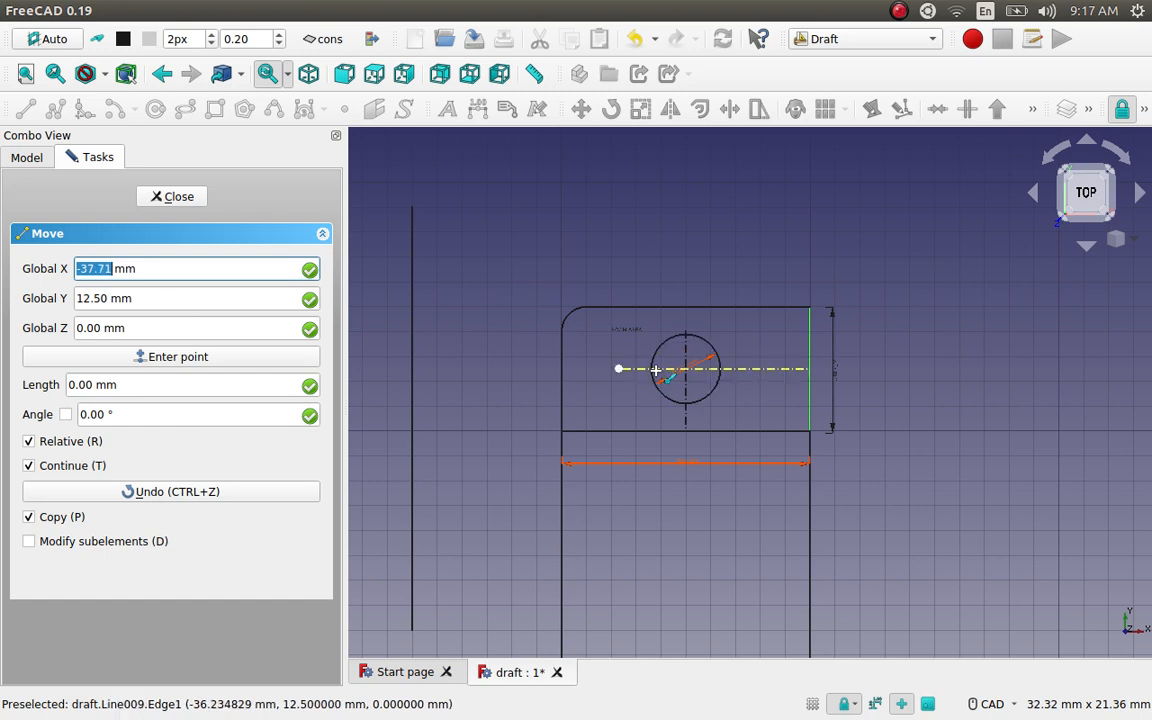
click(1145, 110)
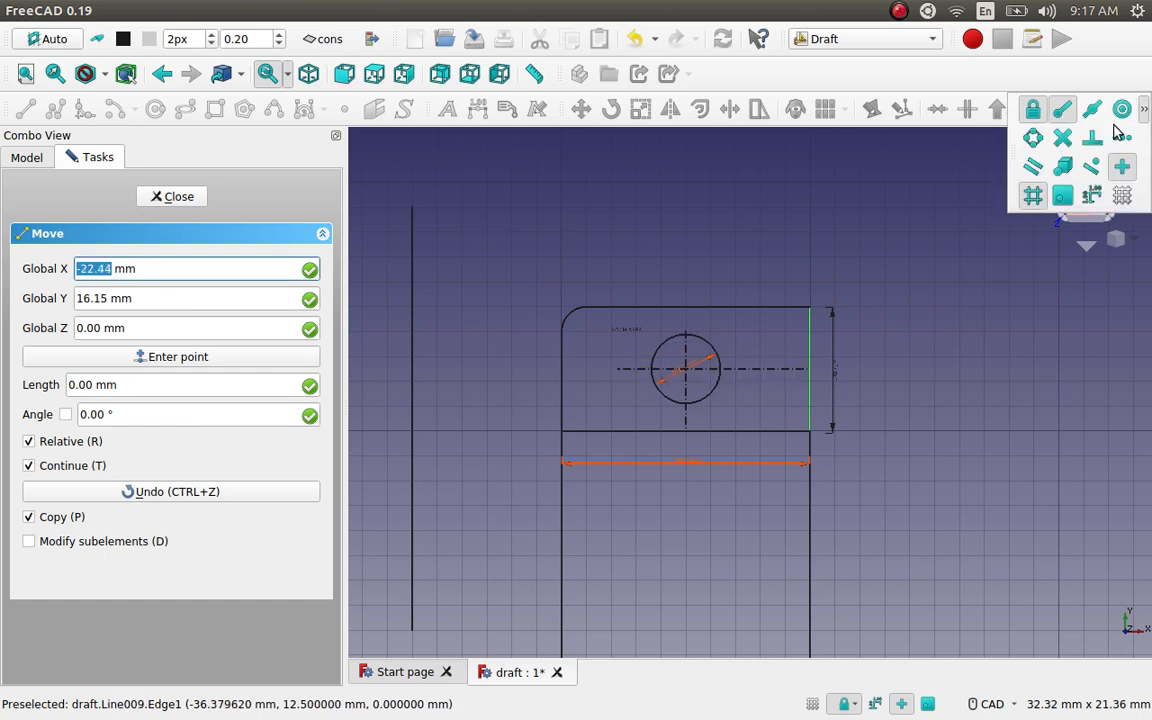
click(1062, 137)
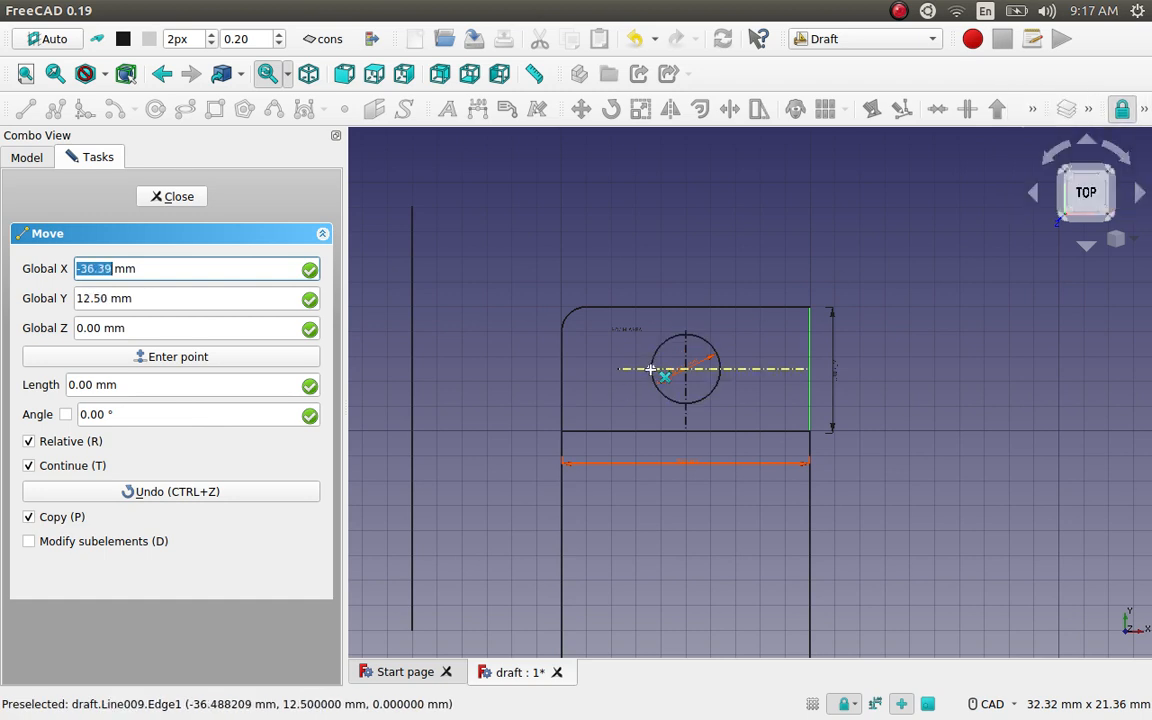
click(651, 370)
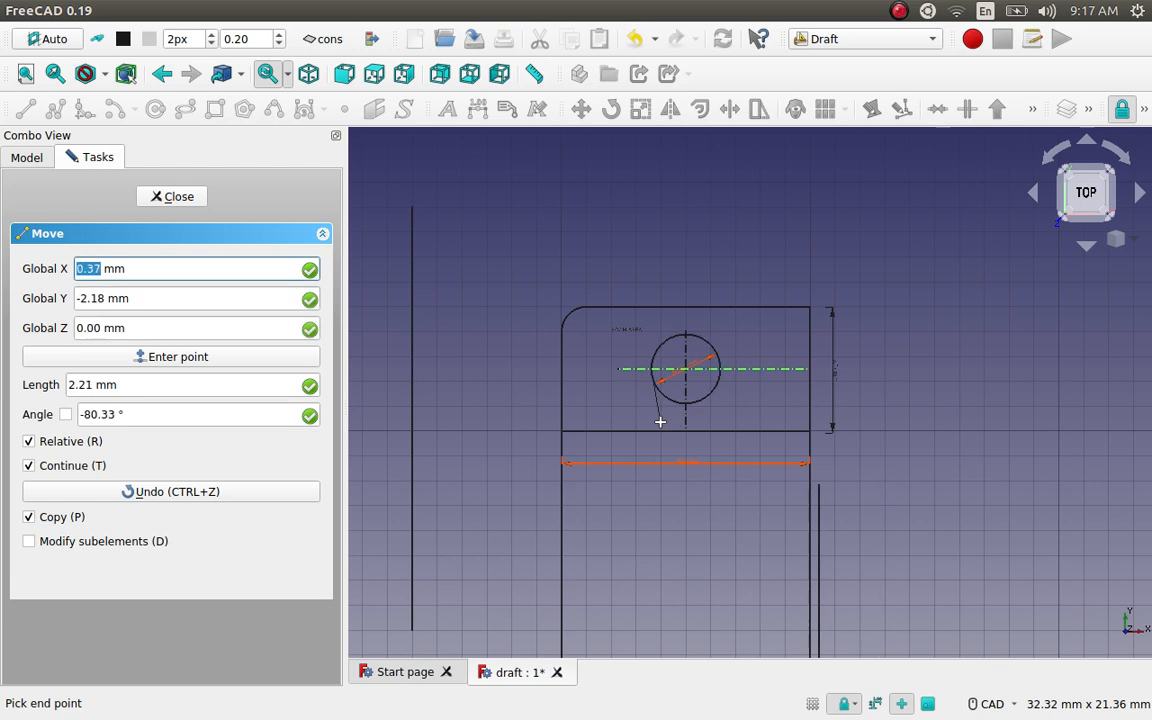
click(178, 197)
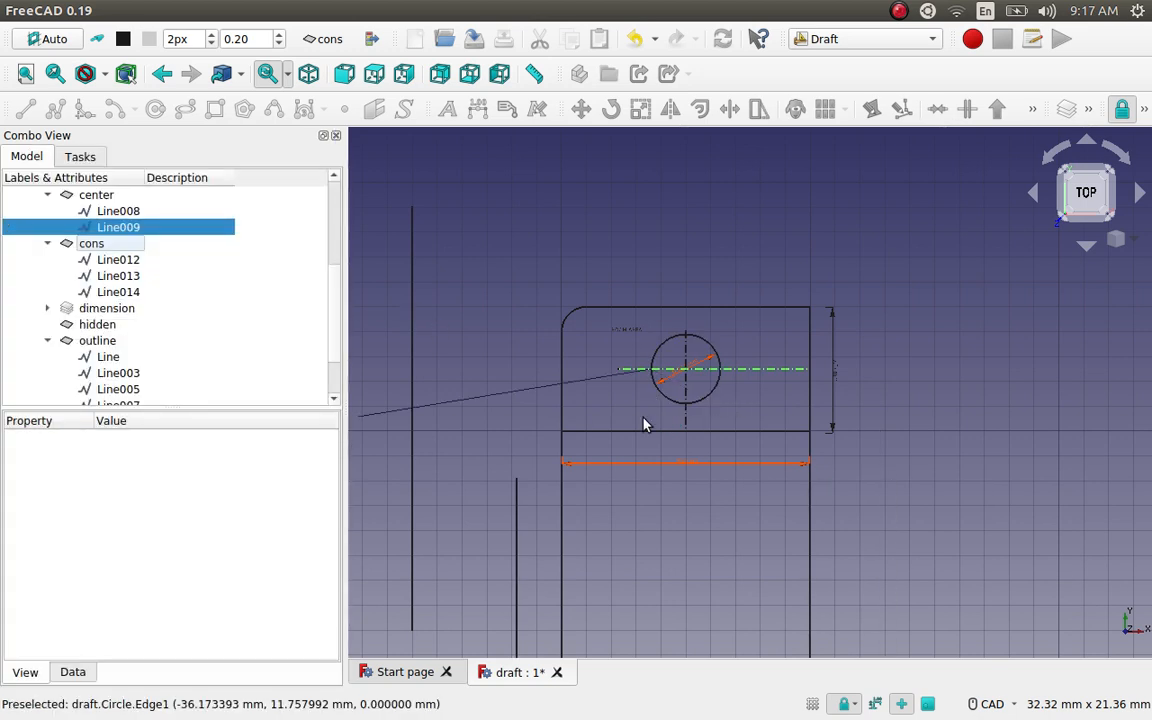
Step: Copy the right construction line from its upper end to the circle's left intersection with the horizontal centerline, with Copy and Continue enabled
click(810, 507)
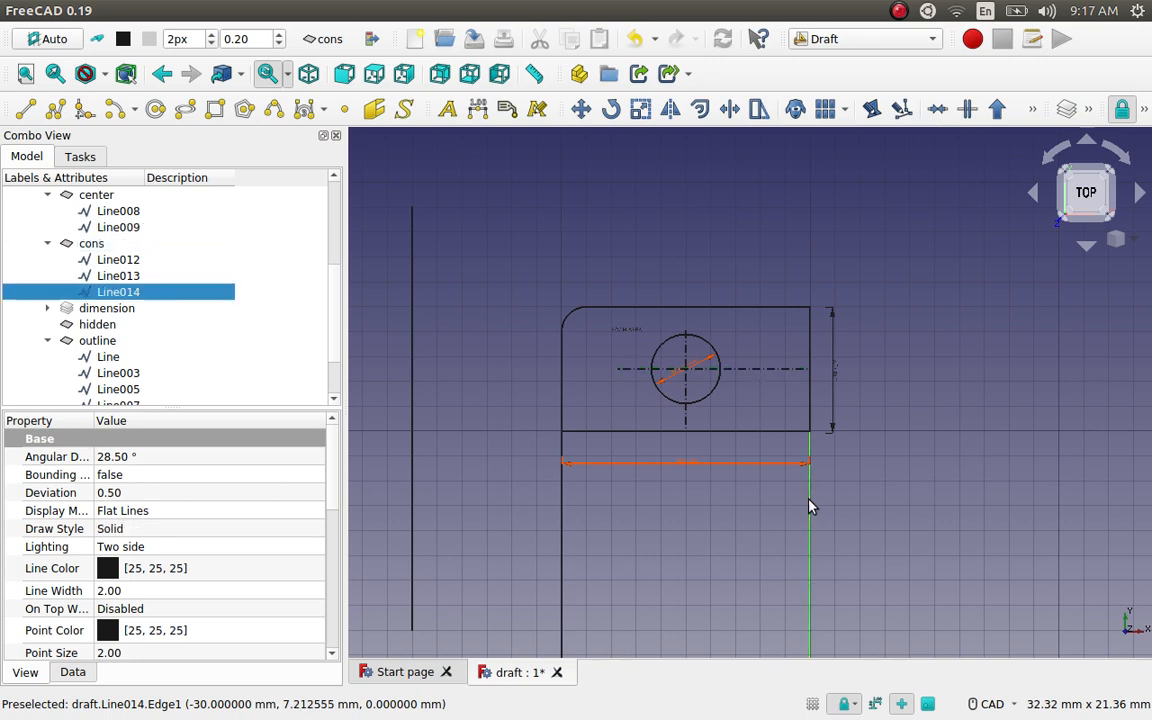
click(582, 109)
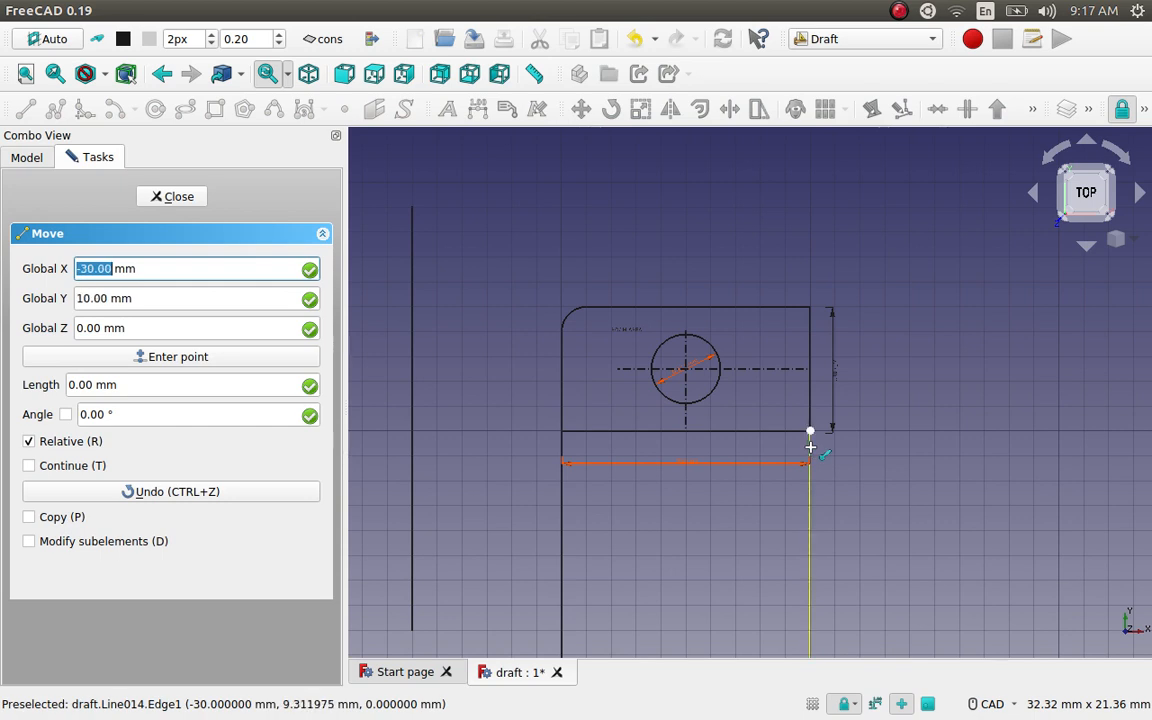
click(65, 517)
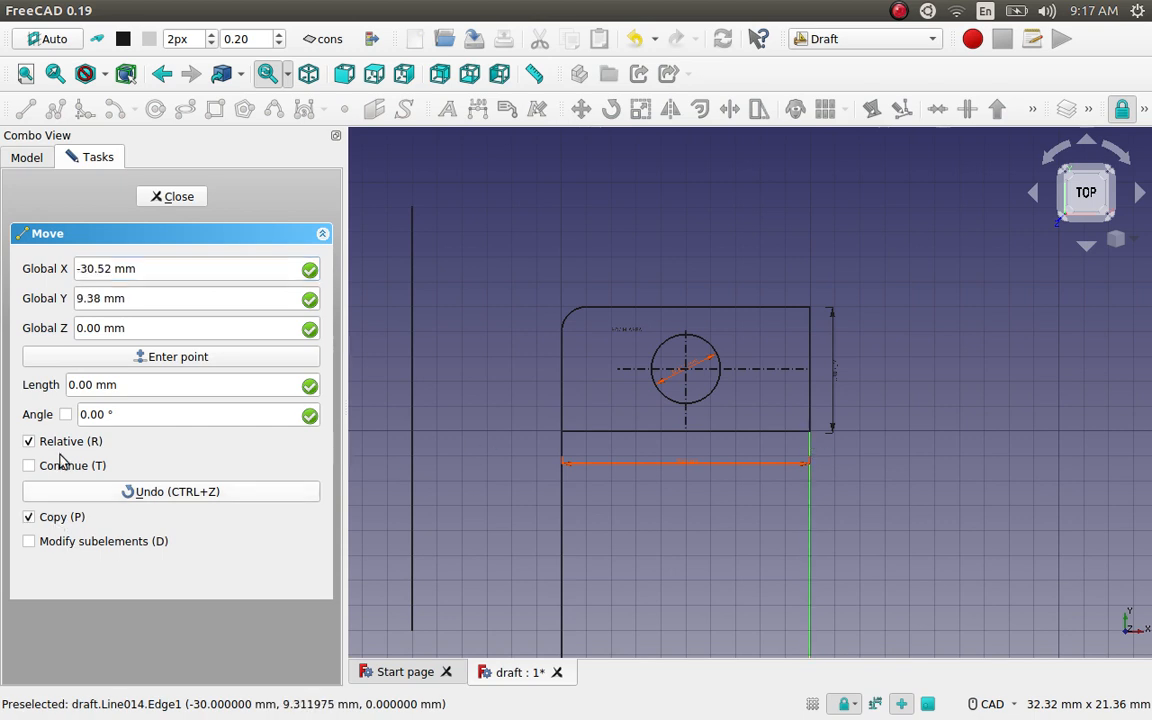
click(50, 465)
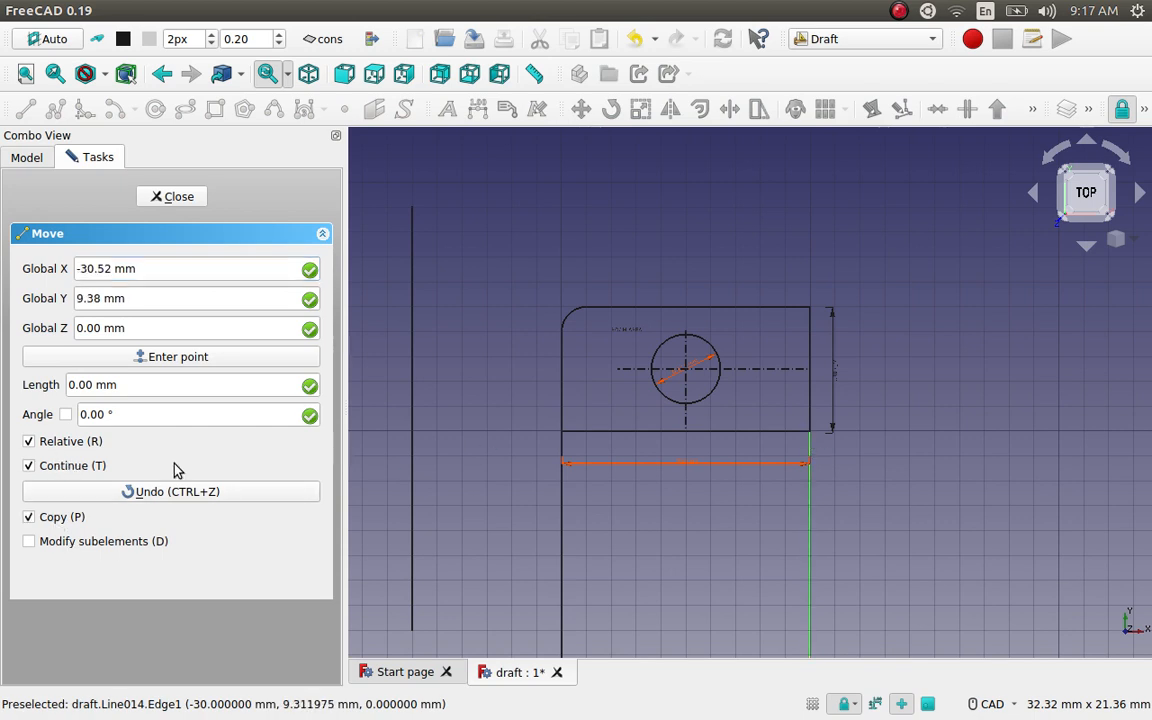
click(811, 433)
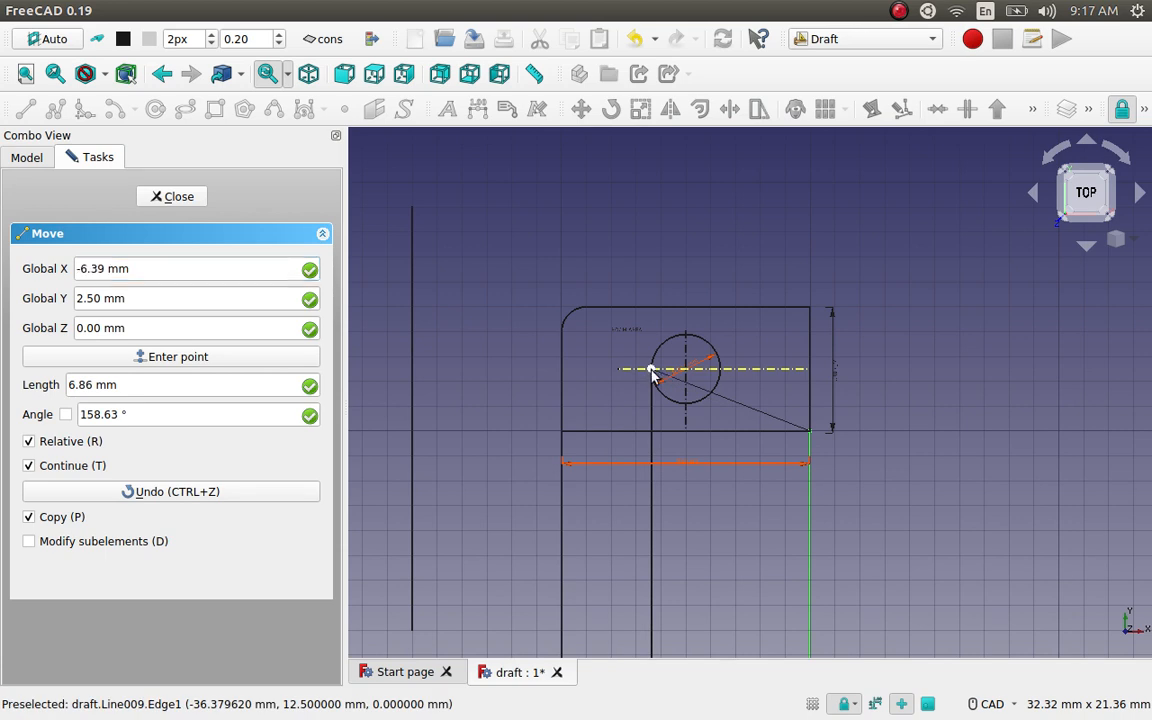
click(651, 372)
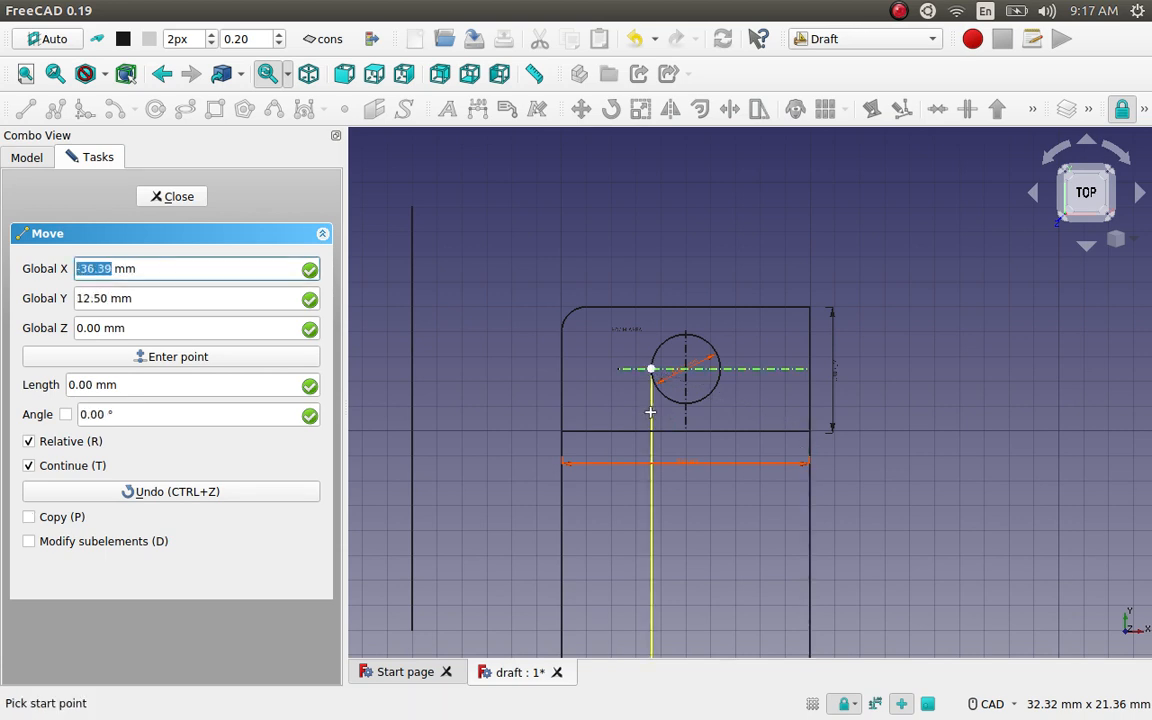
Step: Copy the construction line at the circle's left side to the circle's right intersection with the horizontal centerline and finish moving
click(75, 517)
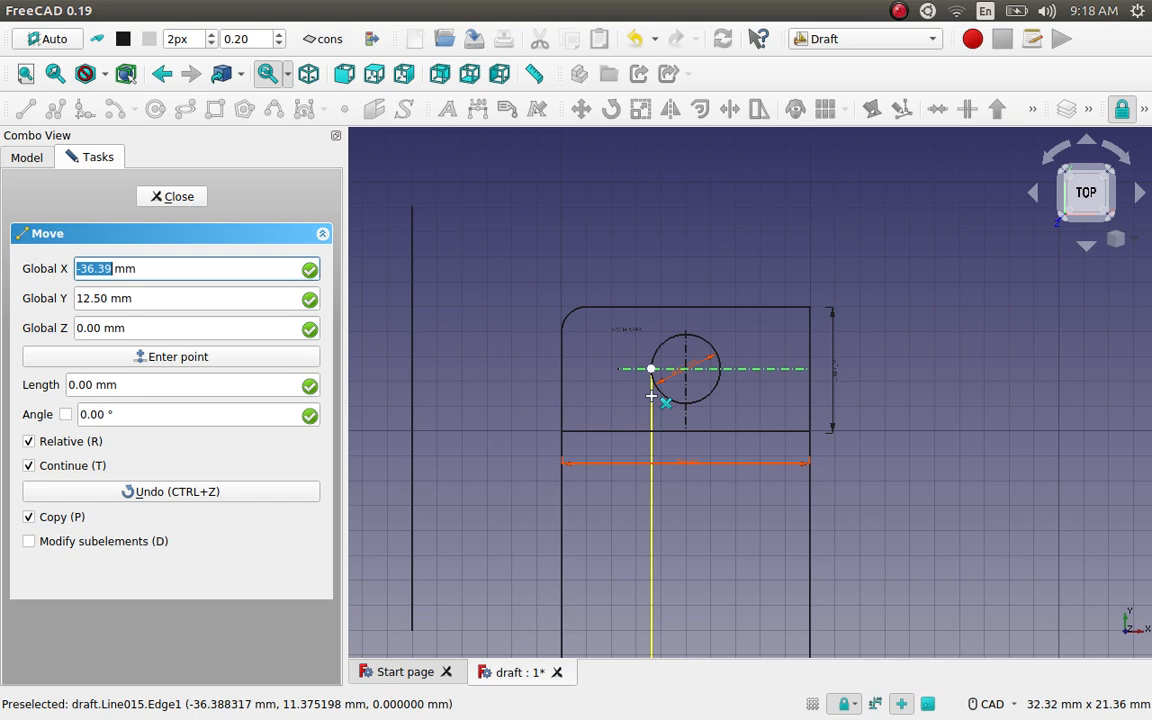
click(651, 396)
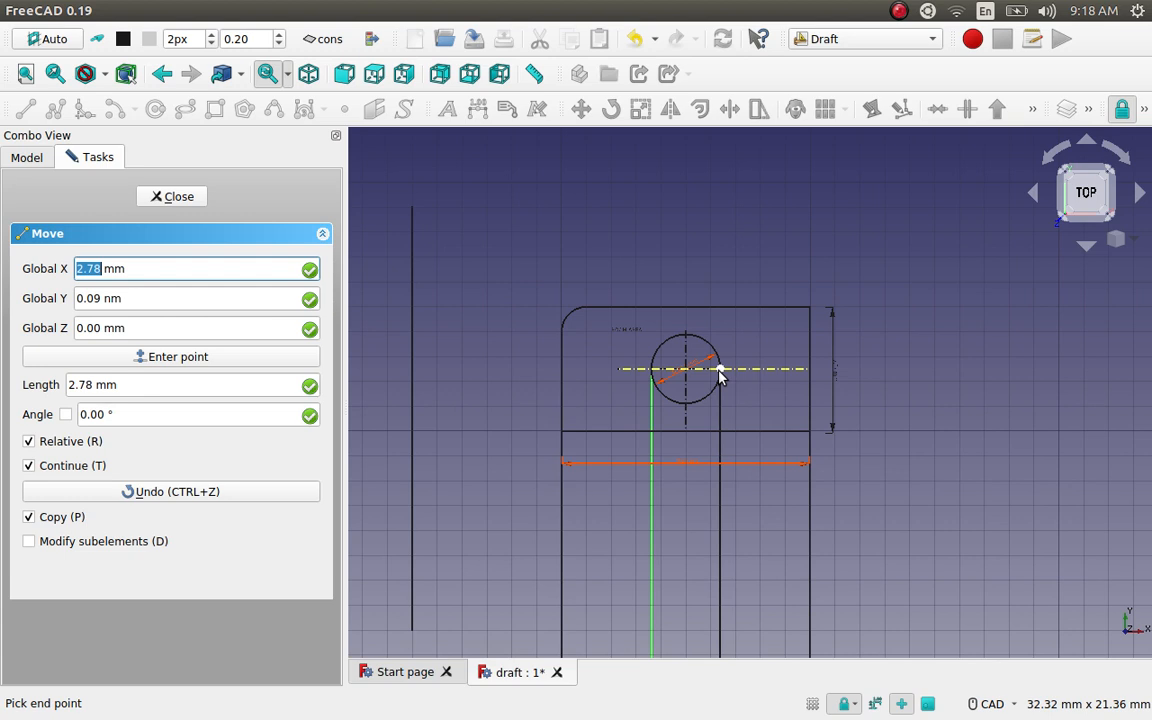
click(722, 550)
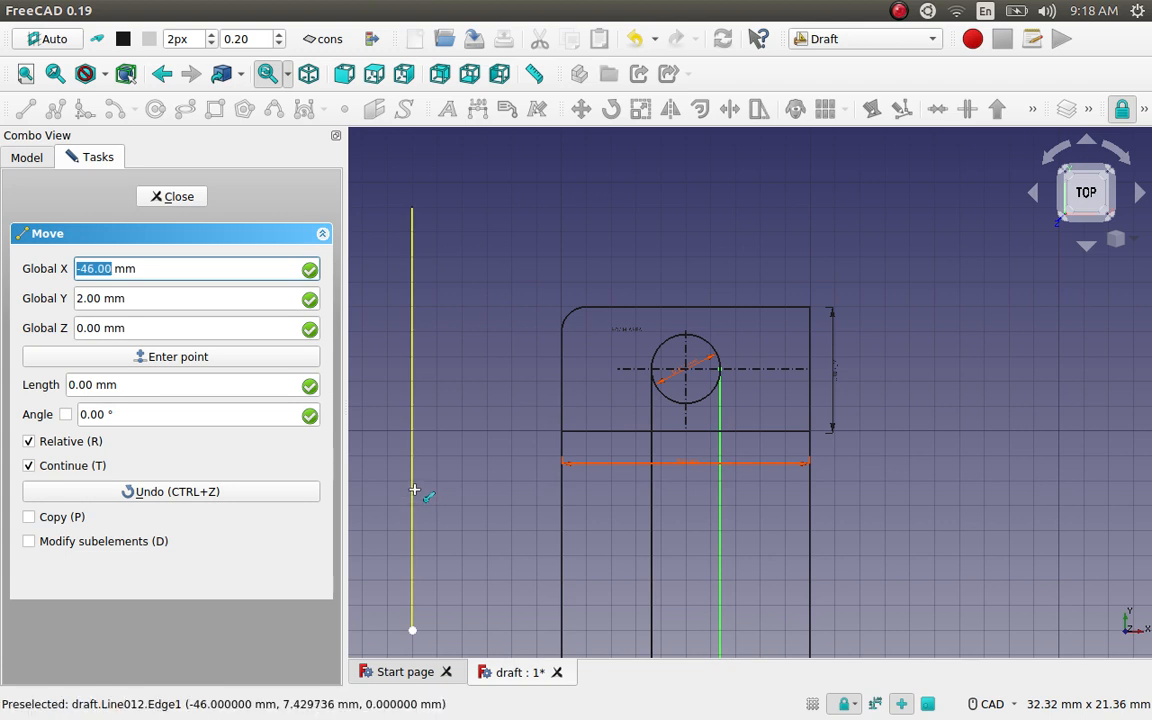
click(178, 199)
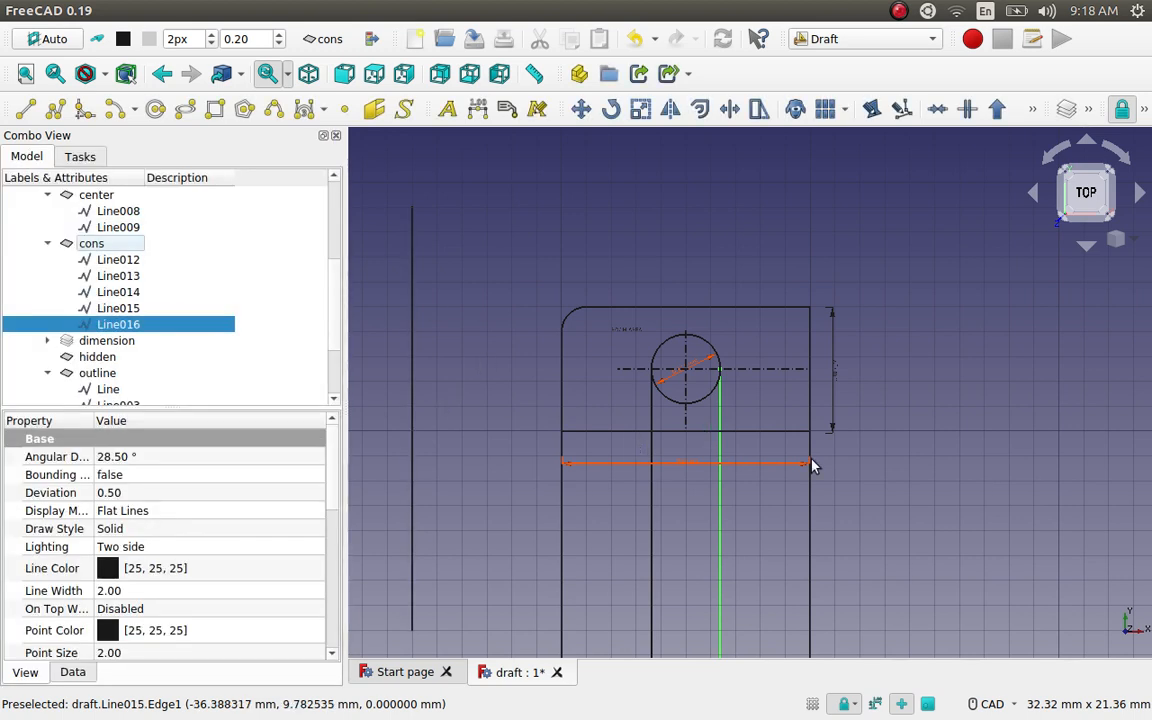
click(735, 484)
Step: Make the outline layer the active layer
scroll(735, 484, down, 2)
scroll(753, 600, down, 1)
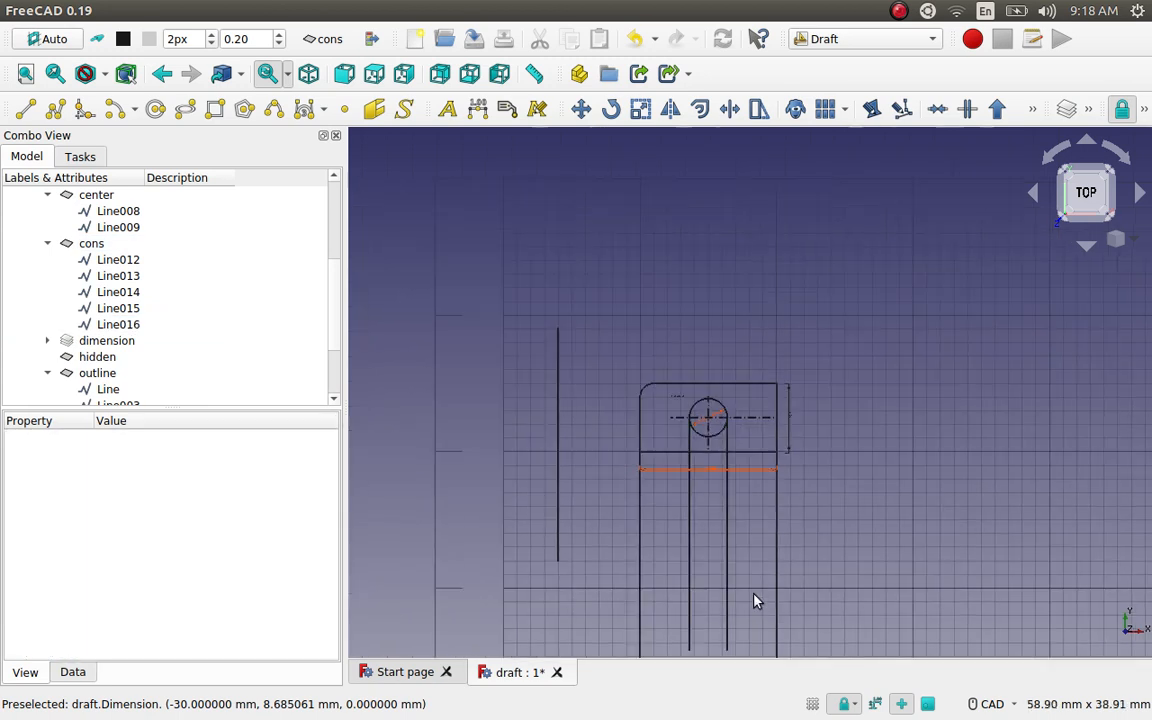
scroll(755, 602, up, 1)
scroll(753, 602, up, 2)
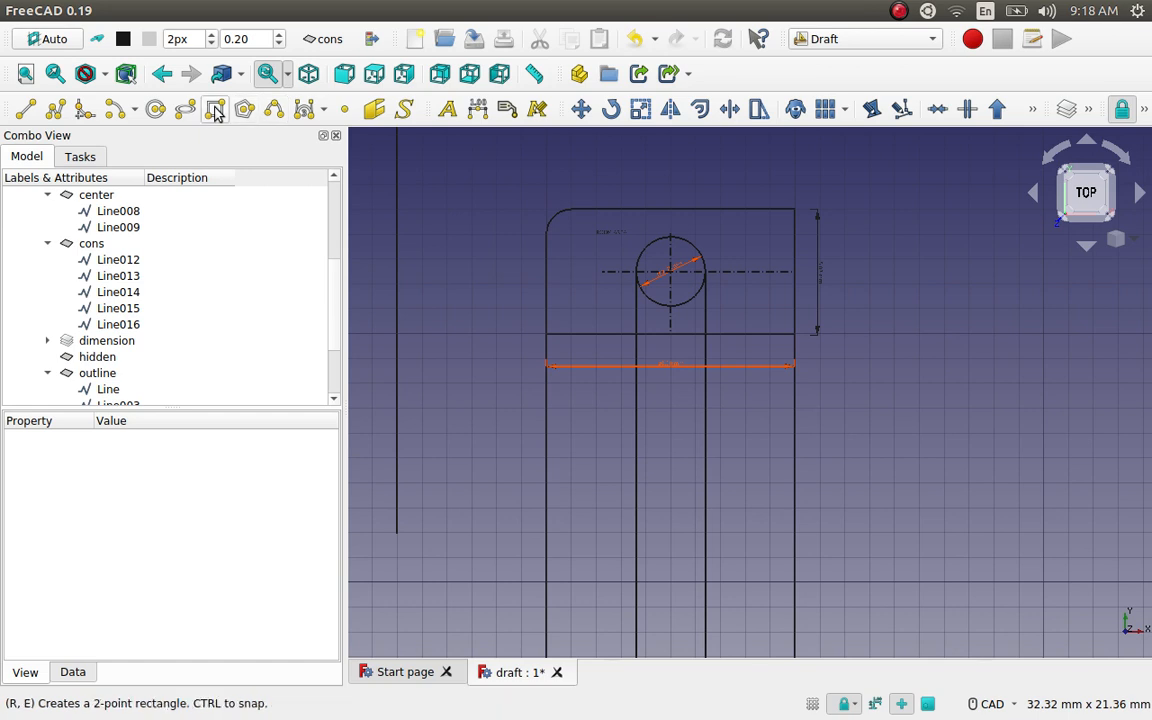
click(104, 376)
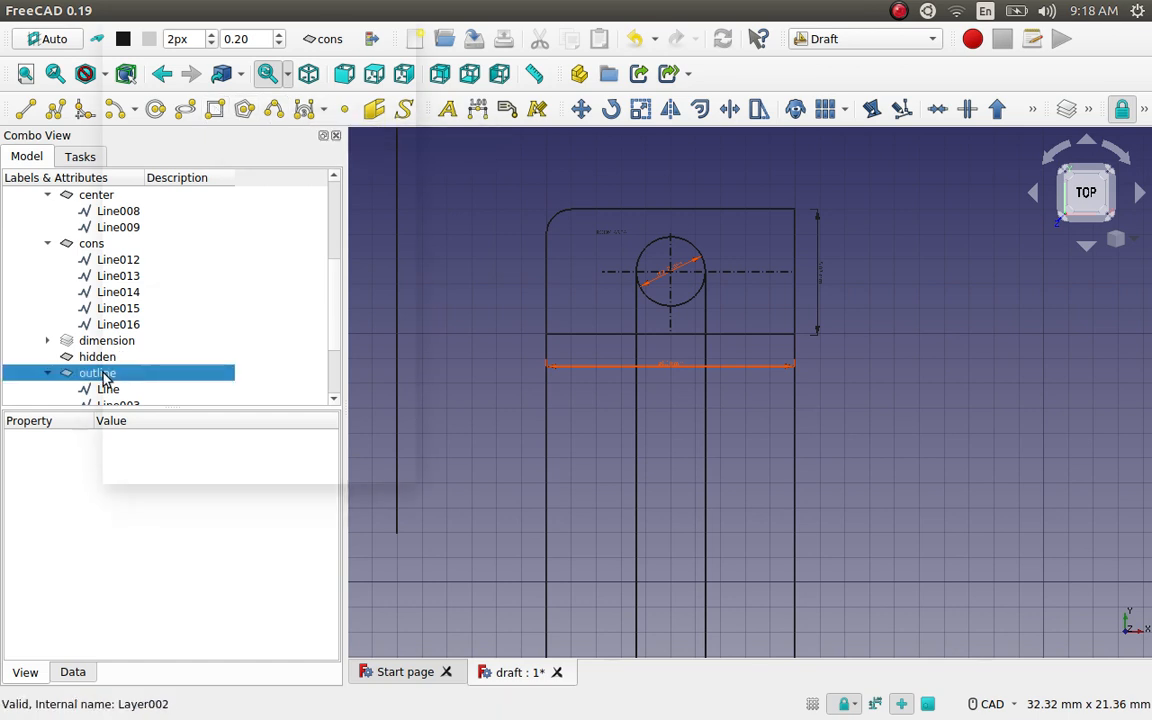
right_click(105, 376)
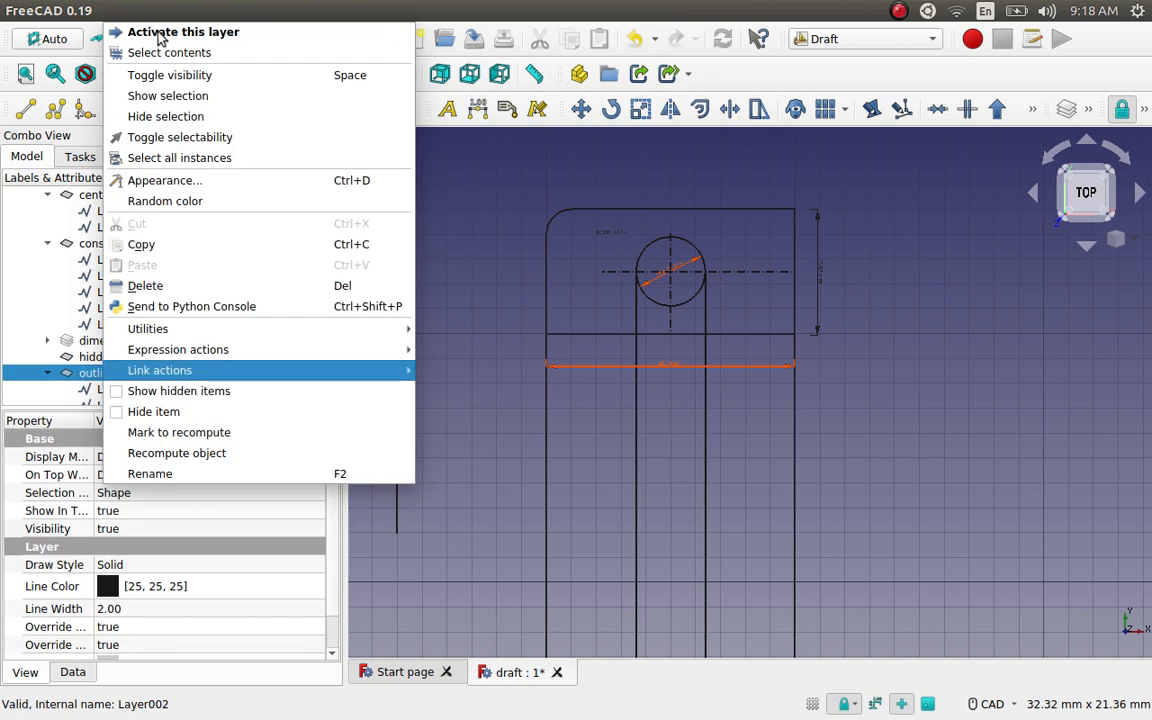
click(156, 33)
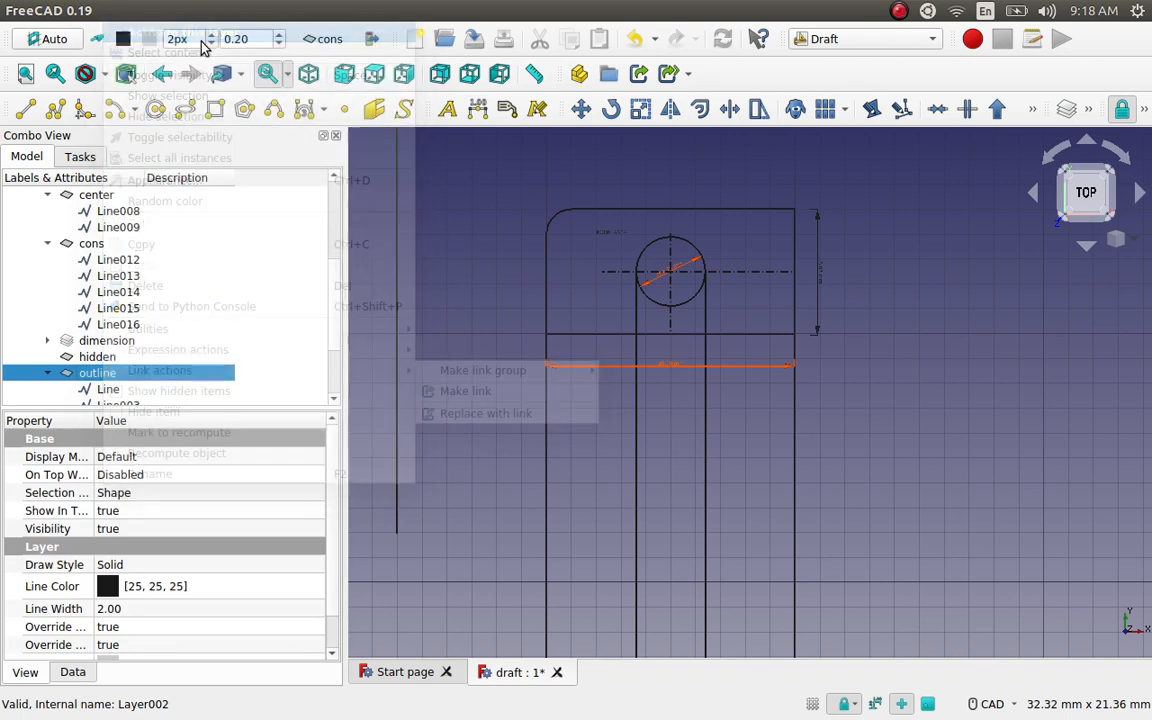
Step: Adjust the snap options and draw a 10 by 3 mm rectangle between the outer construction lines, starting at X -40, Y 6 mm
click(215, 111)
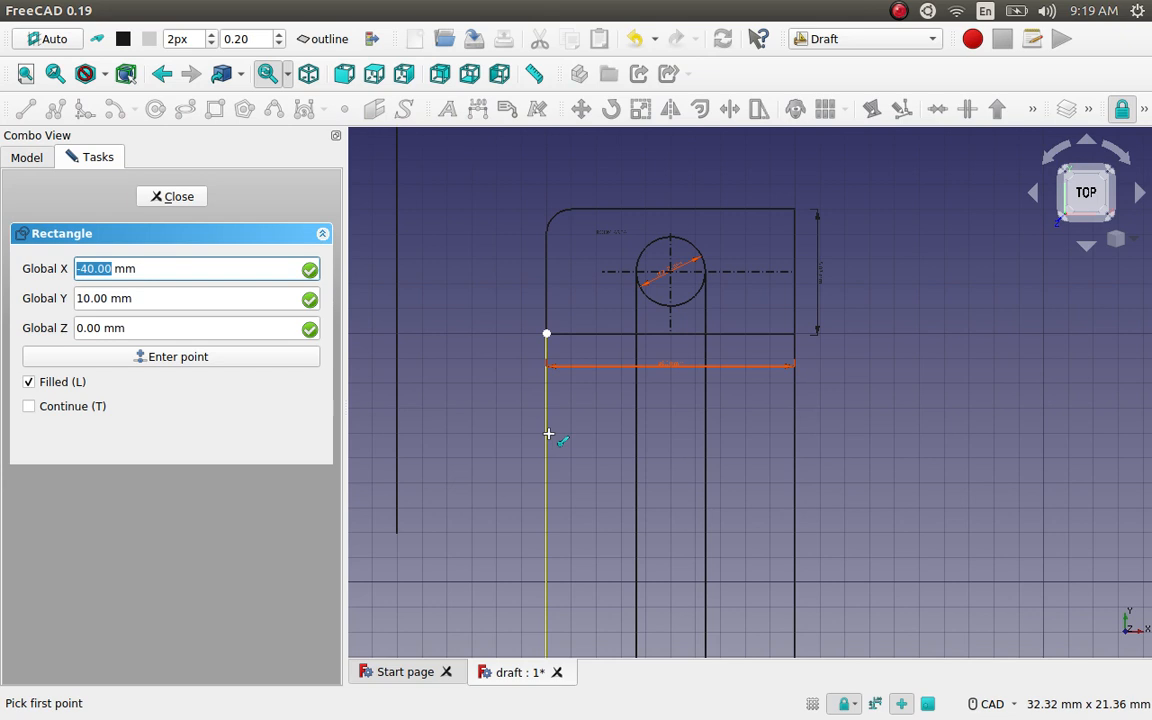
click(1146, 117)
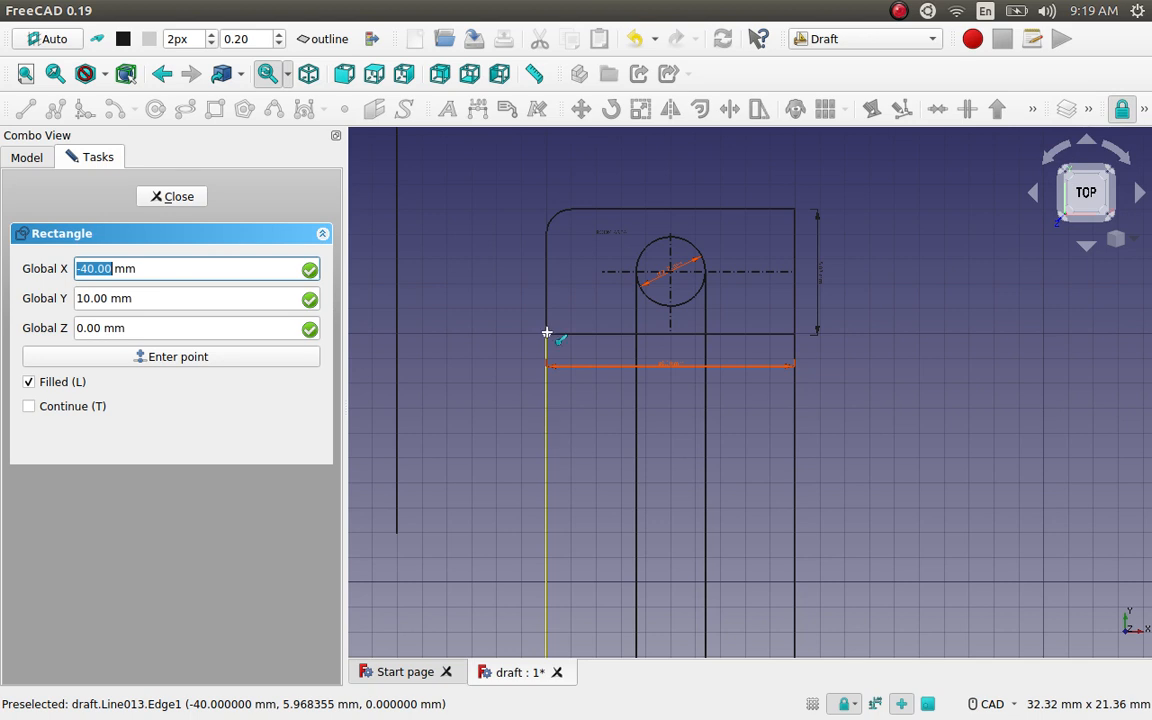
click(1146, 112)
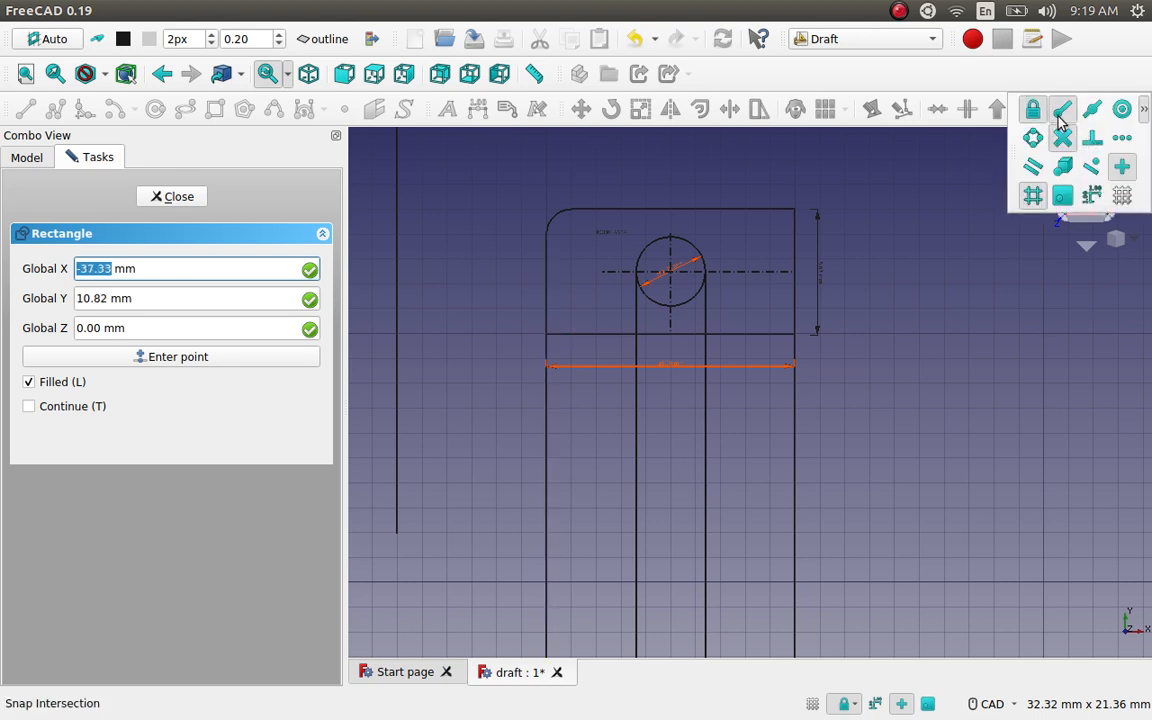
click(1063, 138)
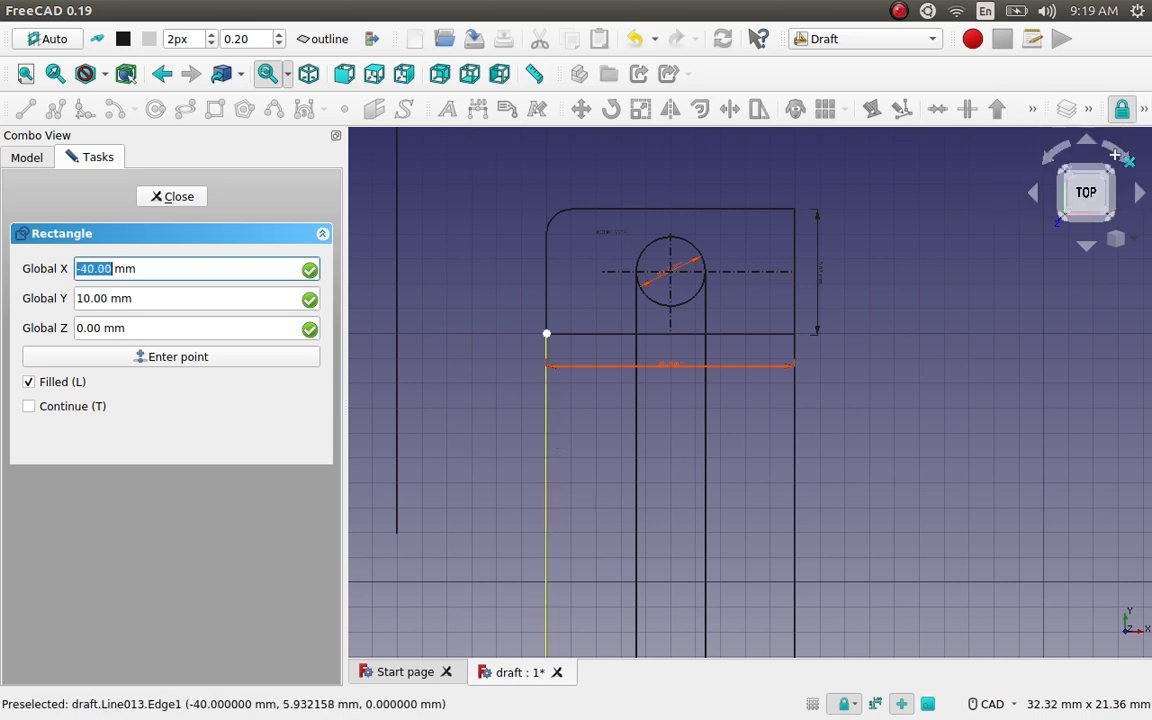
click(1146, 112)
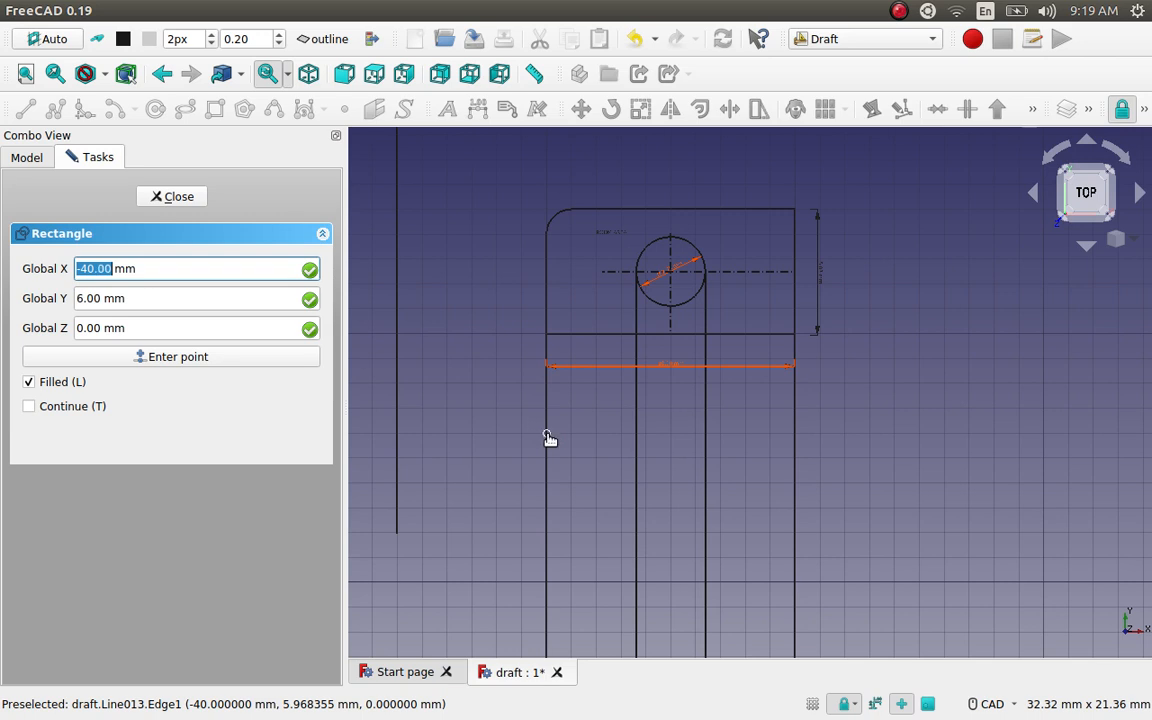
click(546, 434)
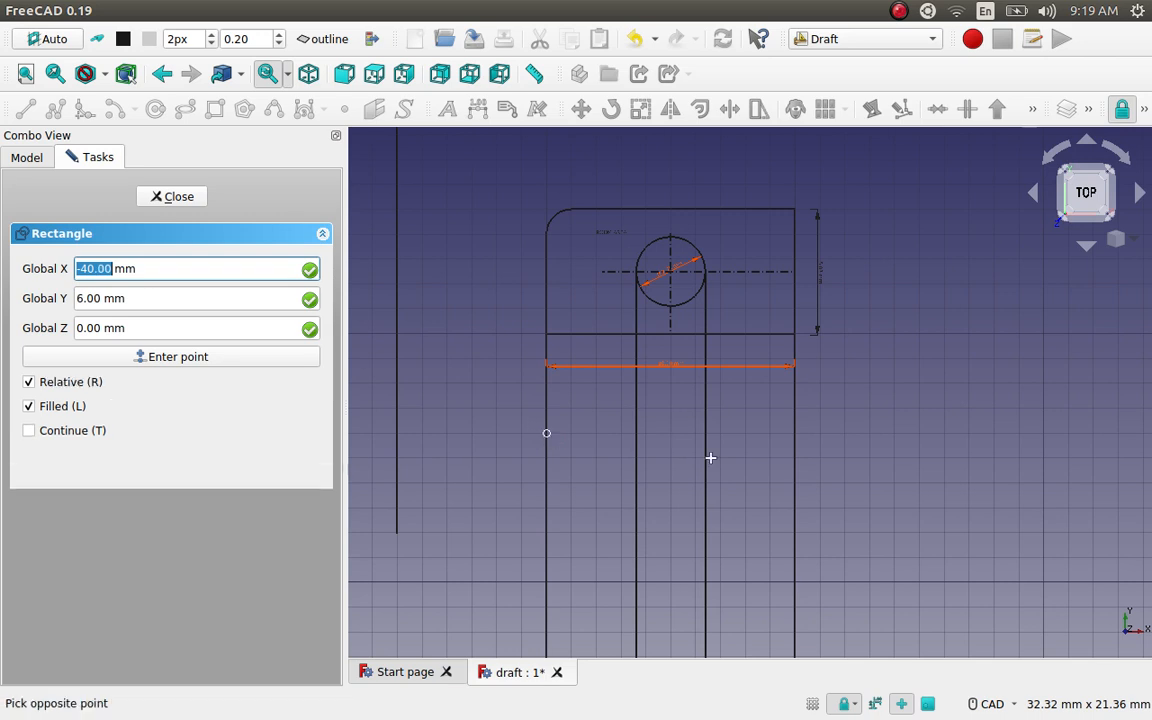
click(792, 512)
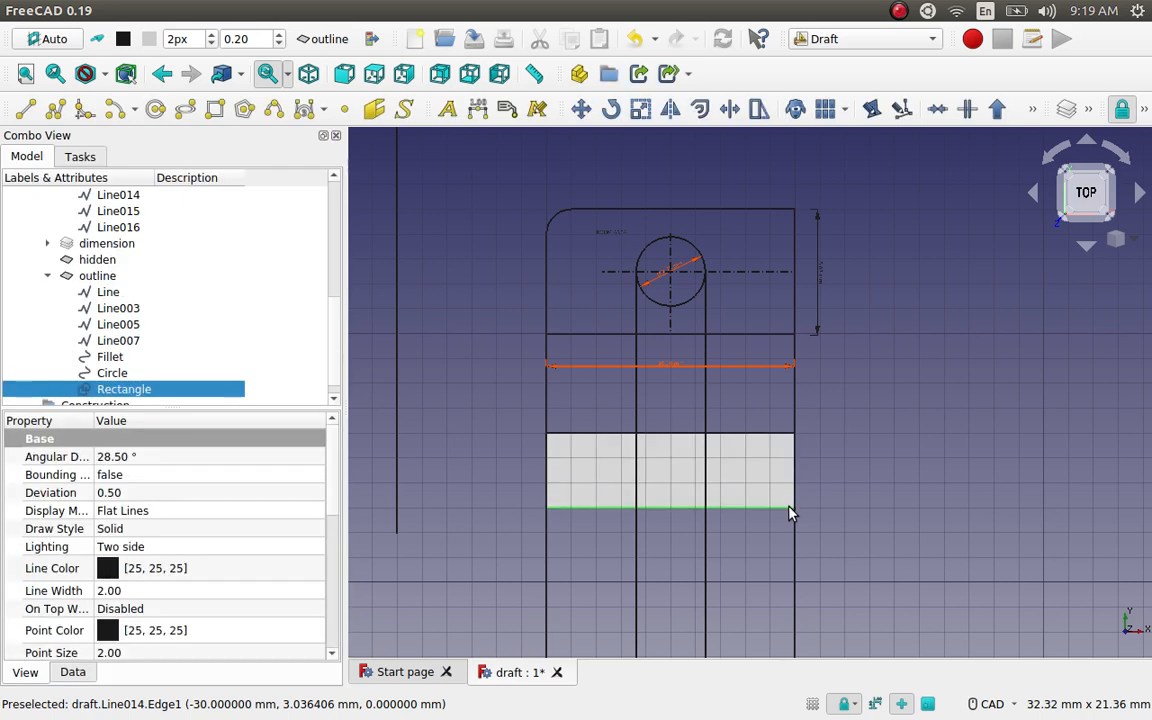
Step: Set the display mode of the new rectangle below the plate to Wireframe
click(560, 508)
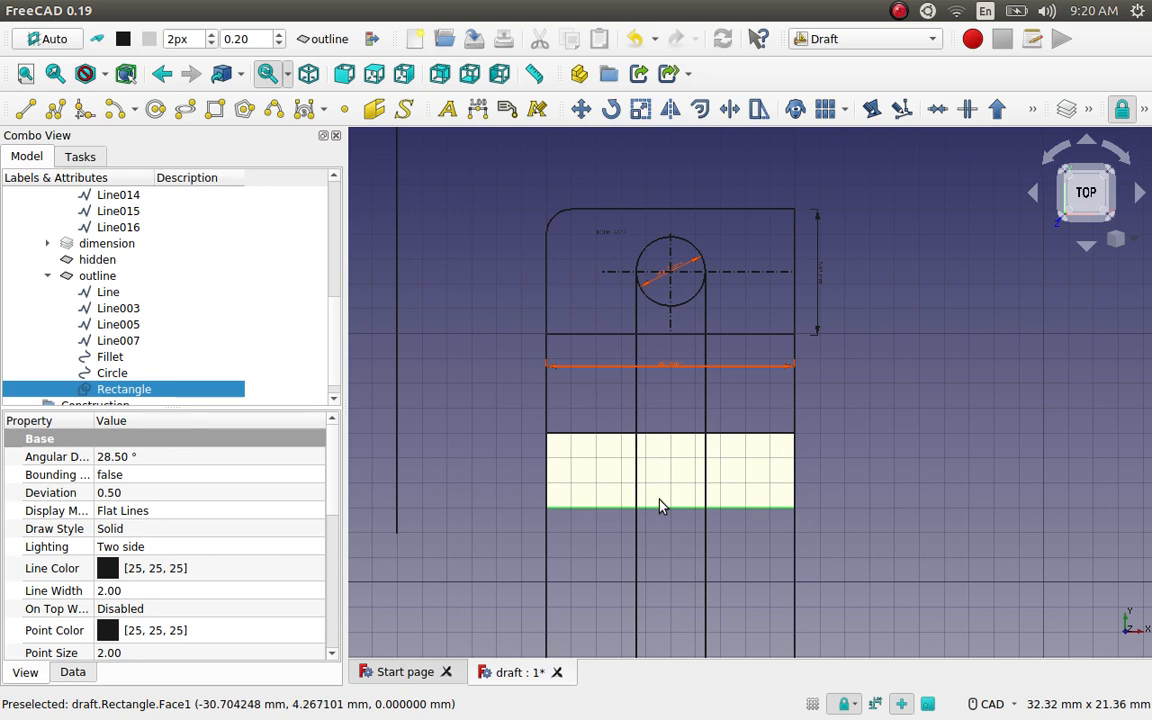
click(243, 513)
click(243, 517)
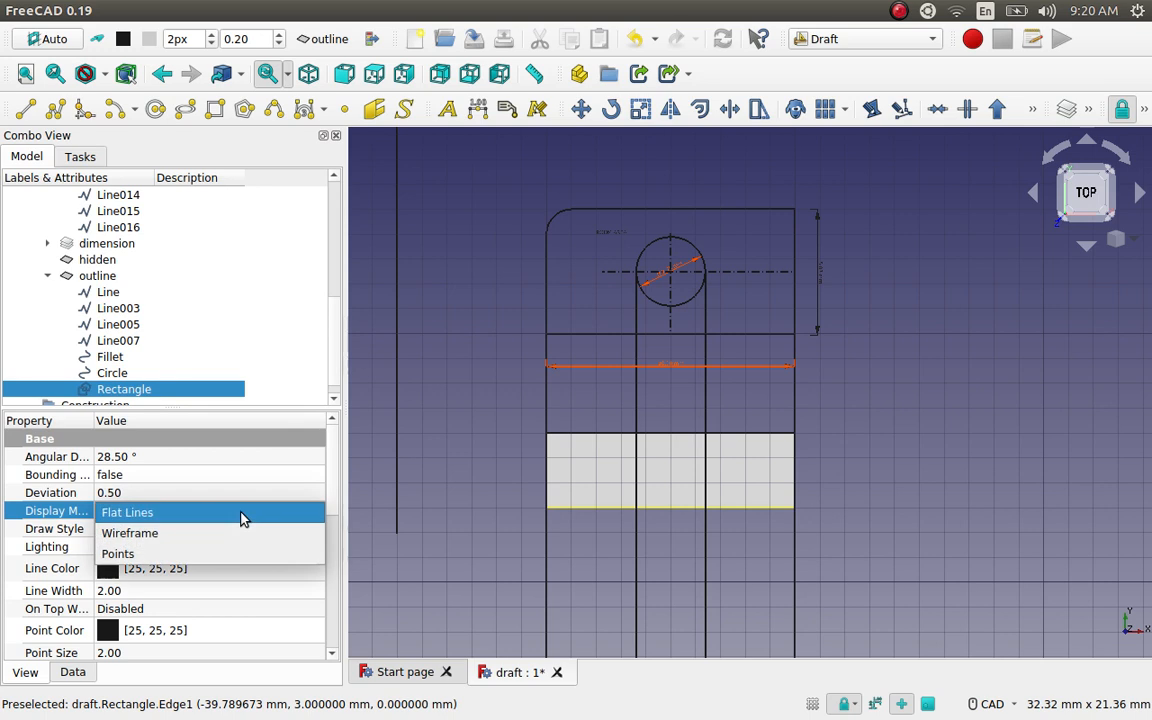
click(174, 536)
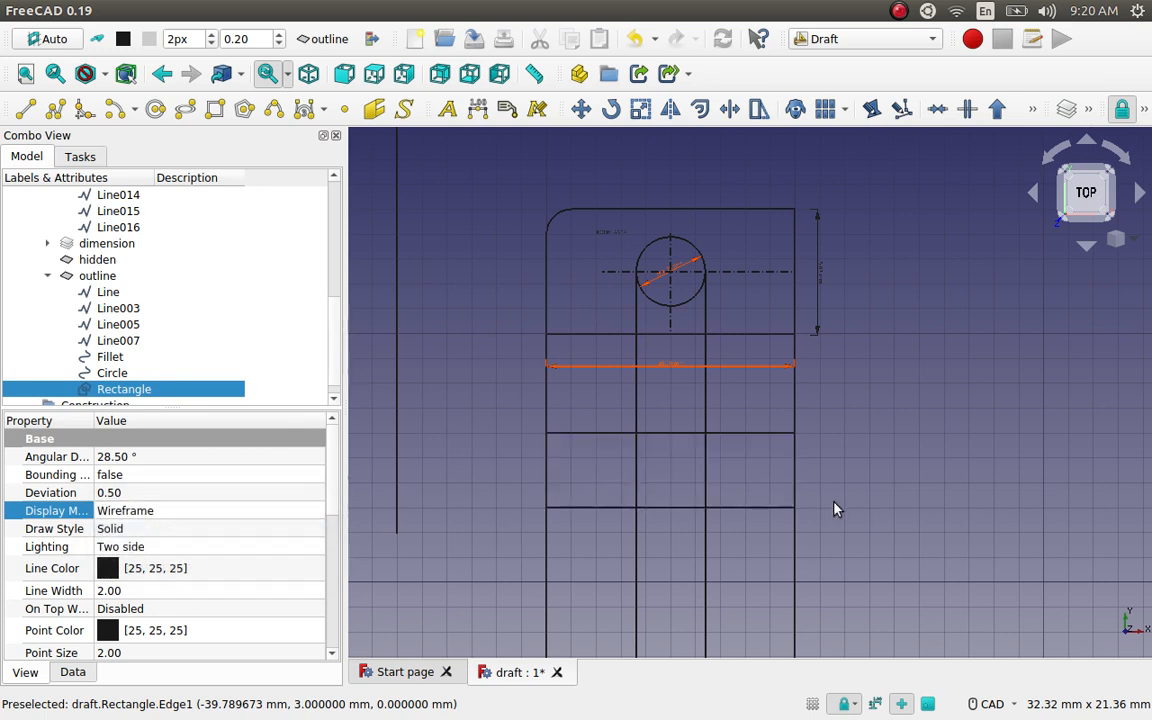
click(679, 457)
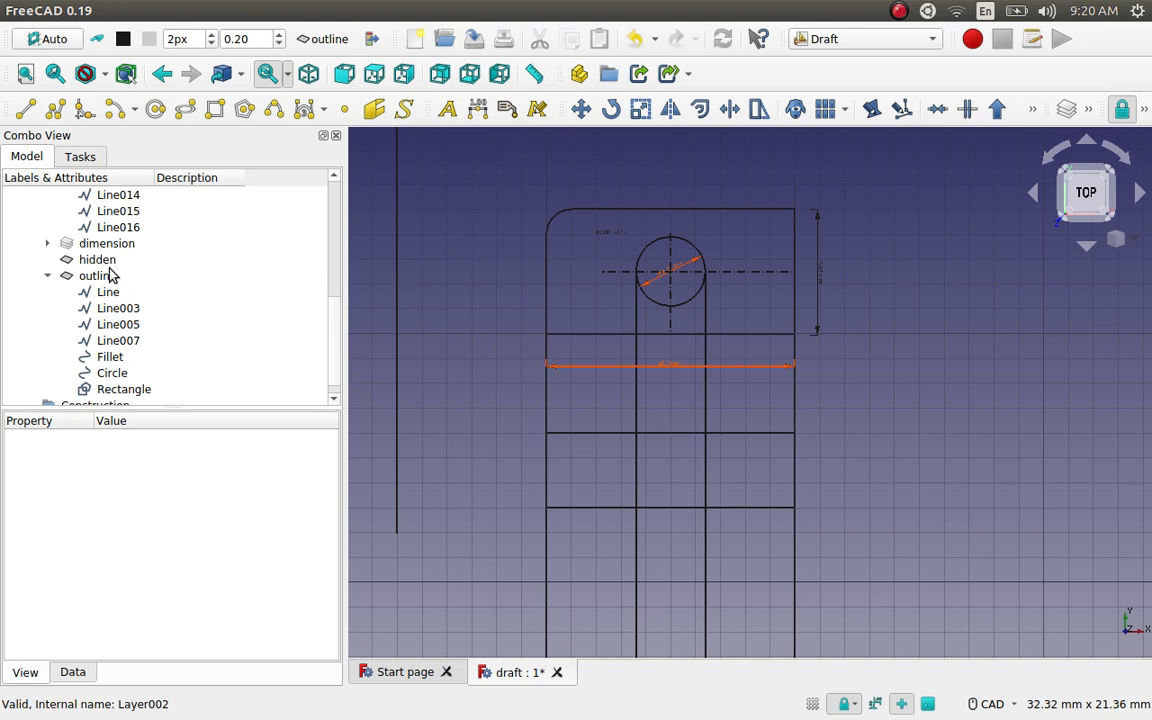
Step: Make the hidden layer the active layer
click(100, 262)
right_click(98, 260)
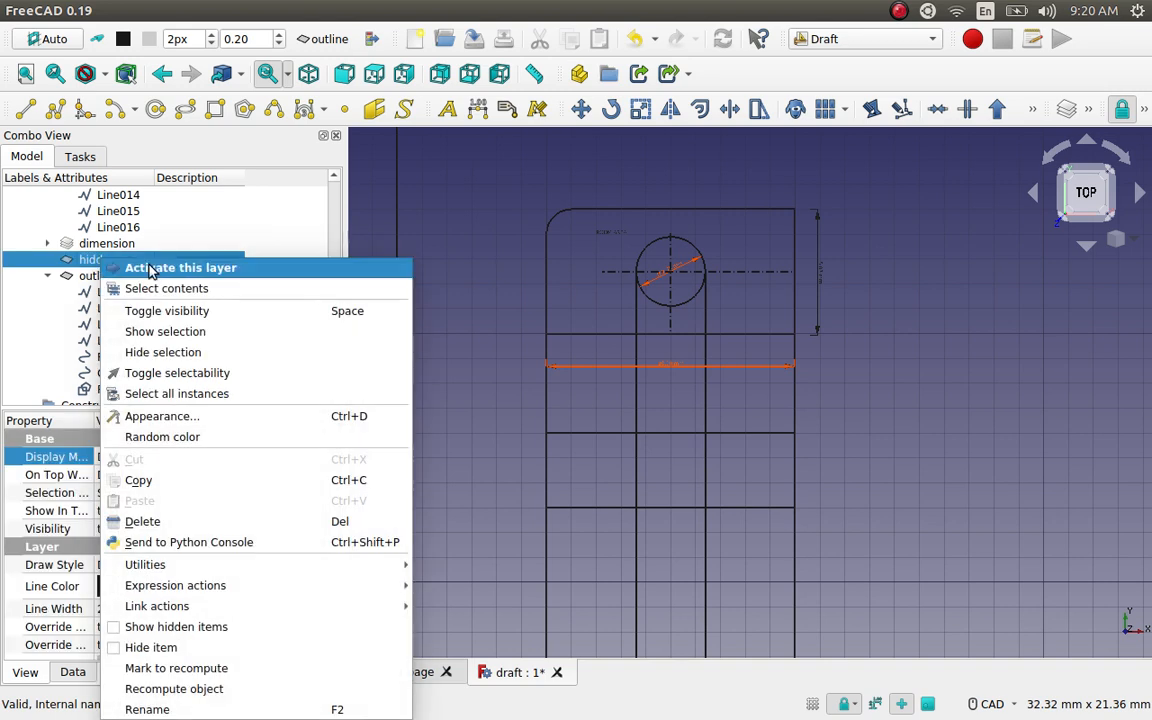
click(150, 268)
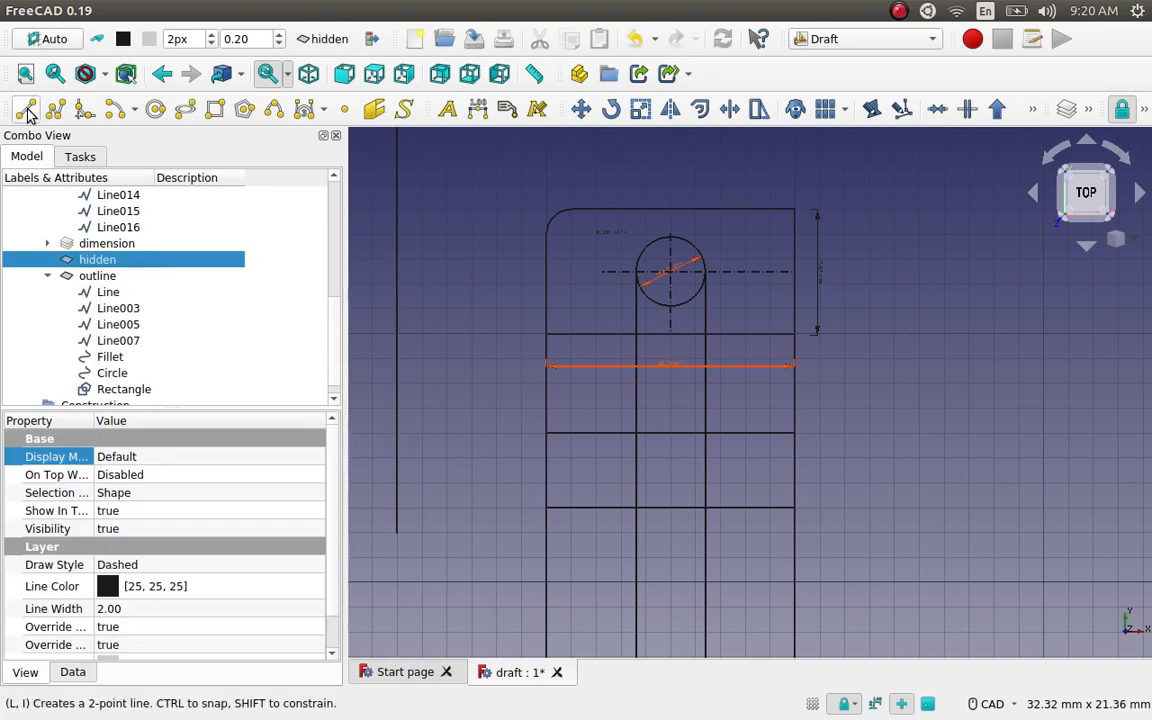
Step: With Continue enabled, draw a 3 mm vertical line along the circle's left construction line from the rectangle's upper edge to its lower edge
key(l)
key(i)
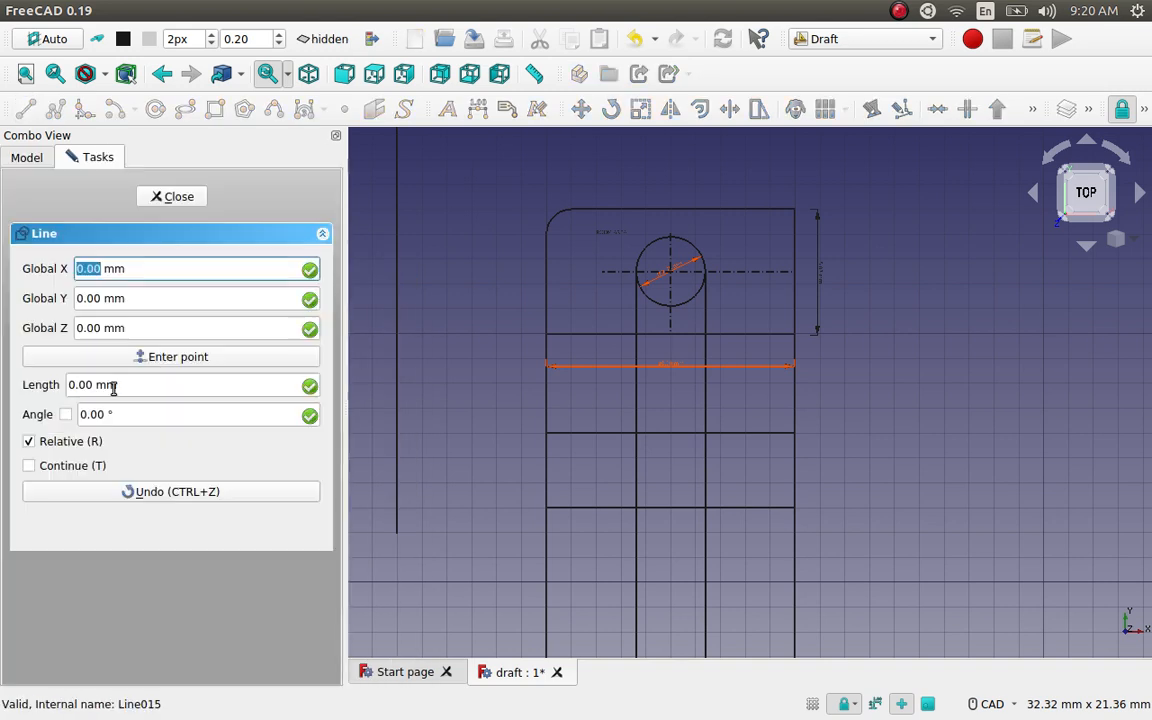
click(30, 467)
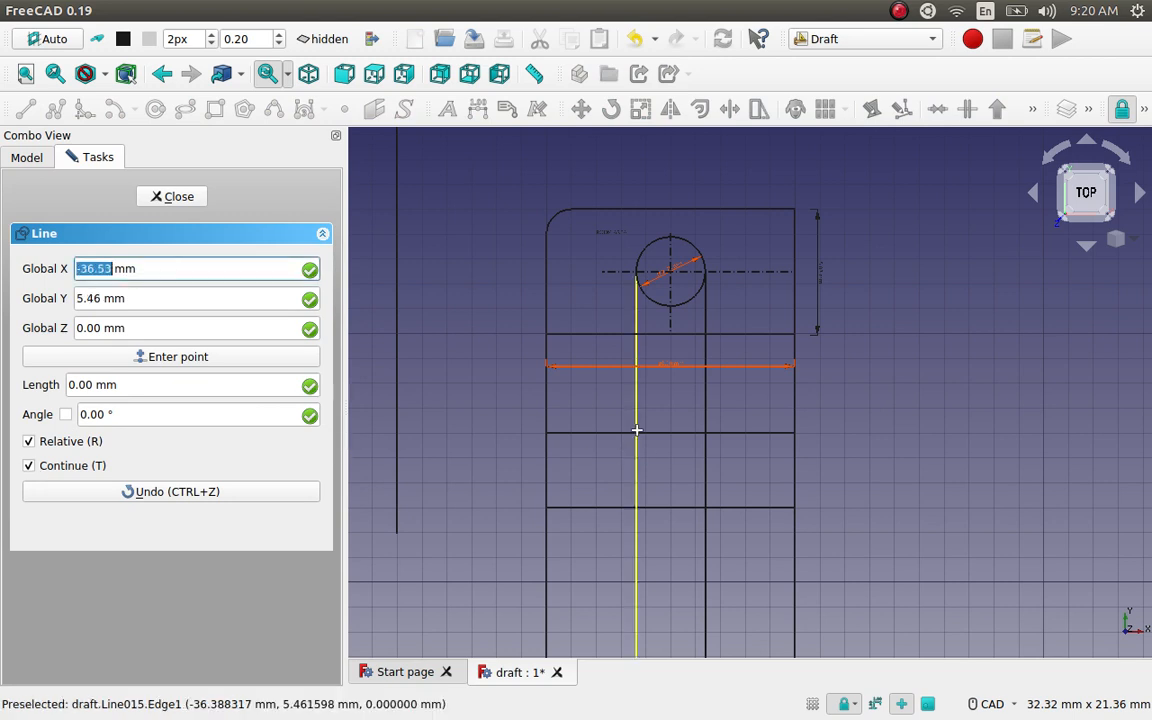
click(1144, 112)
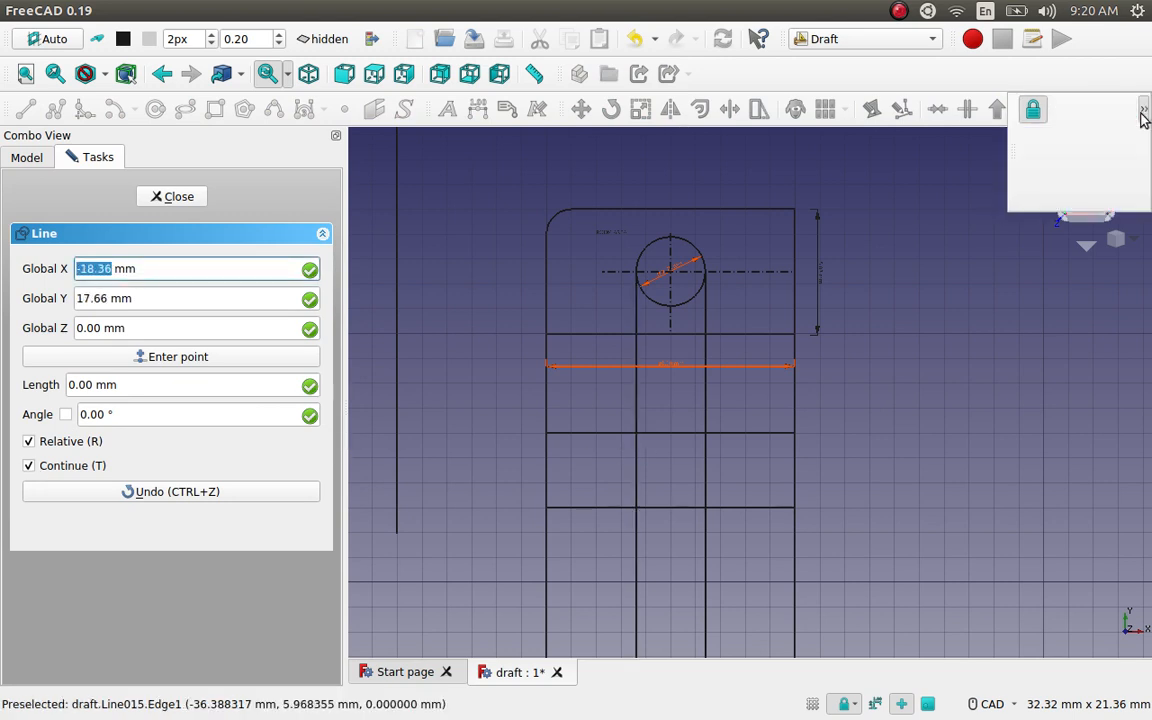
click(642, 436)
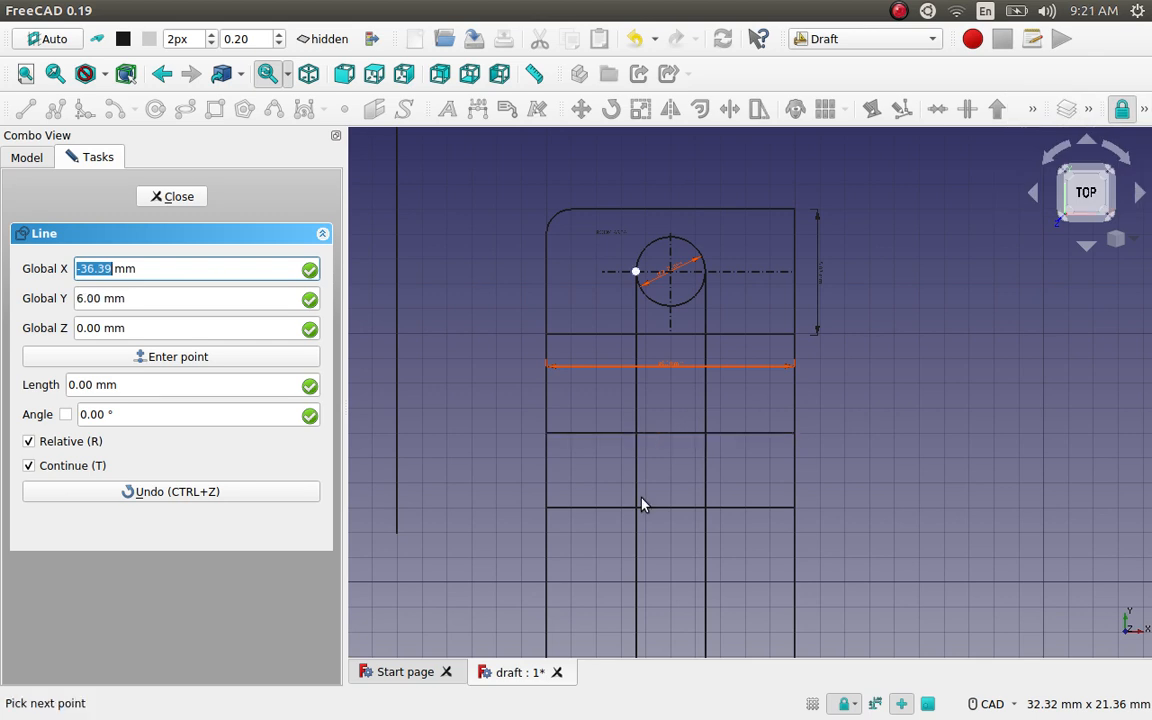
click(636, 507)
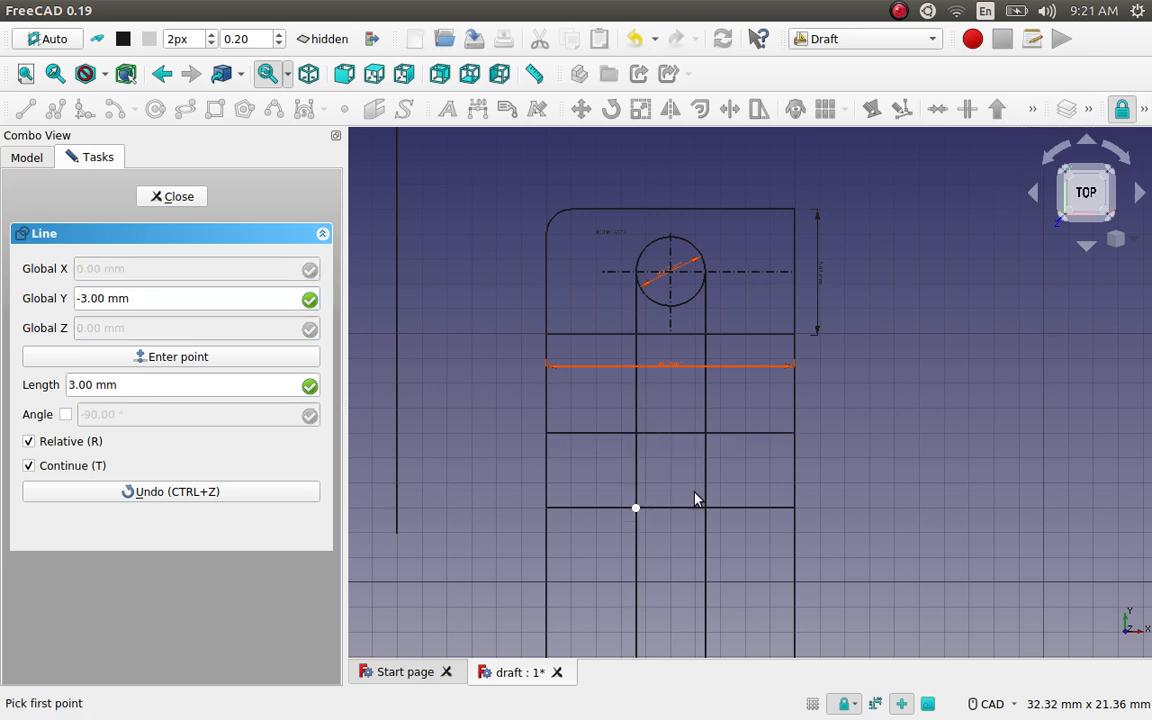
Step: Draw a matching vertical line along the circle's right construction line between the rectangle's upper and lower edges and finish the Line command
click(706, 433)
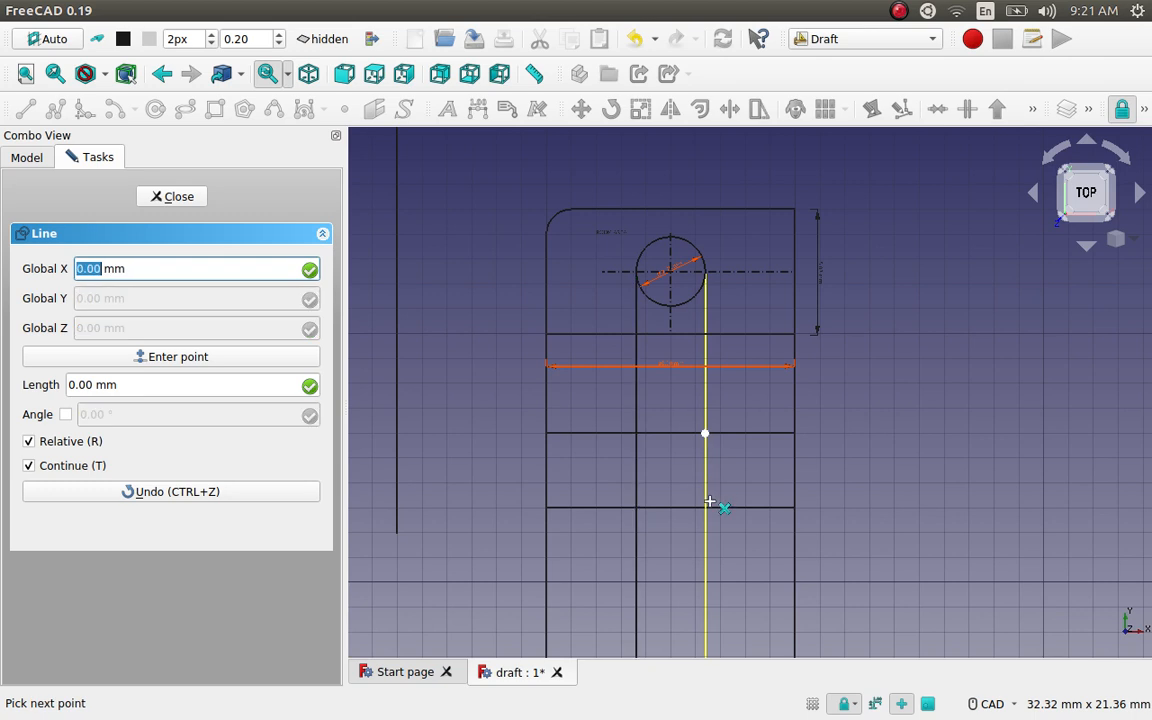
key(y)
click(705, 510)
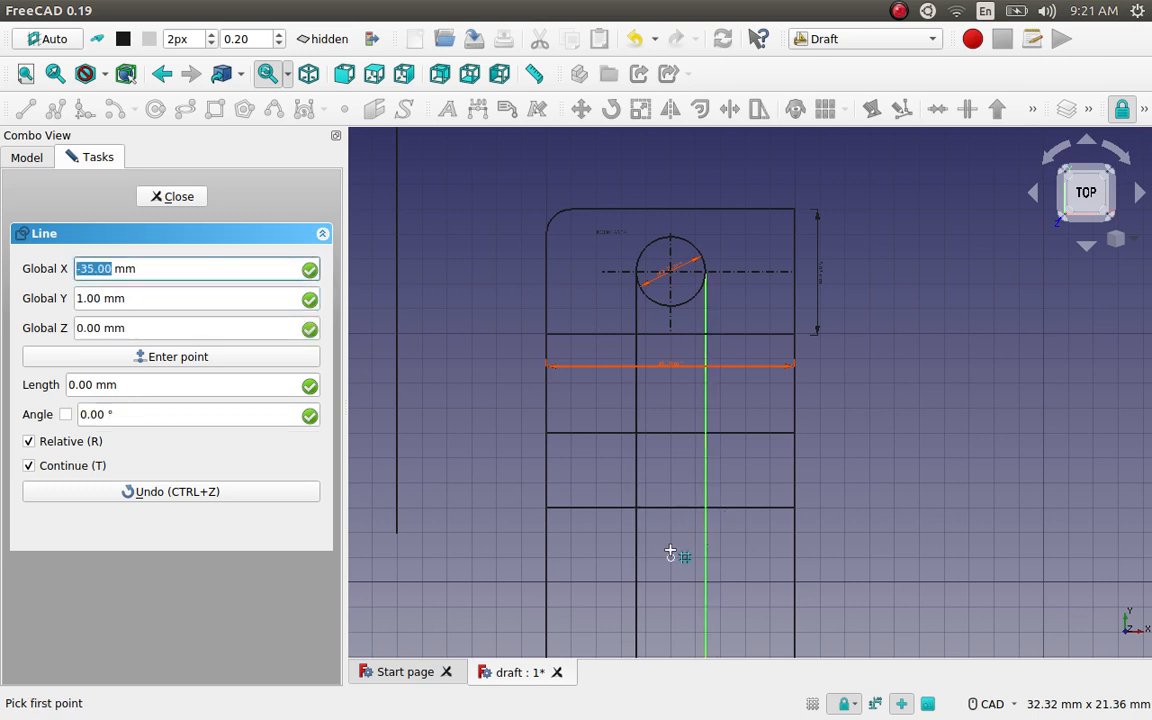
click(174, 198)
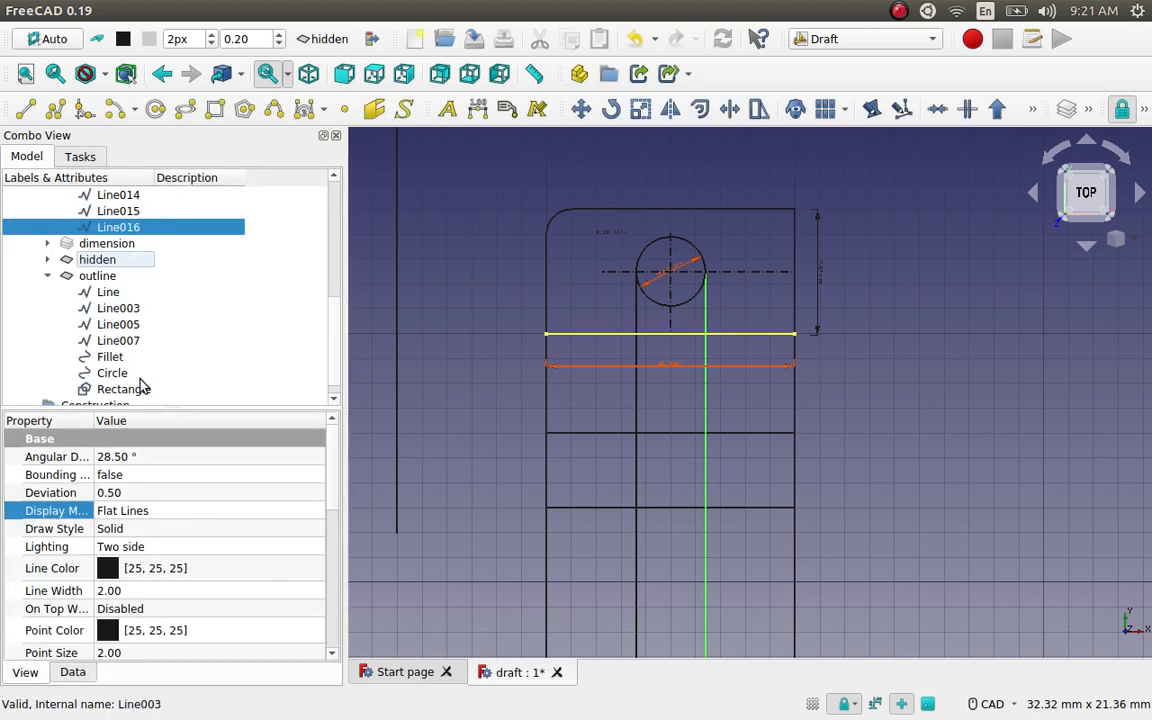
Step: Toggle the cons layer's visibility off to hide its construction lines
scroll(148, 373, up, 2)
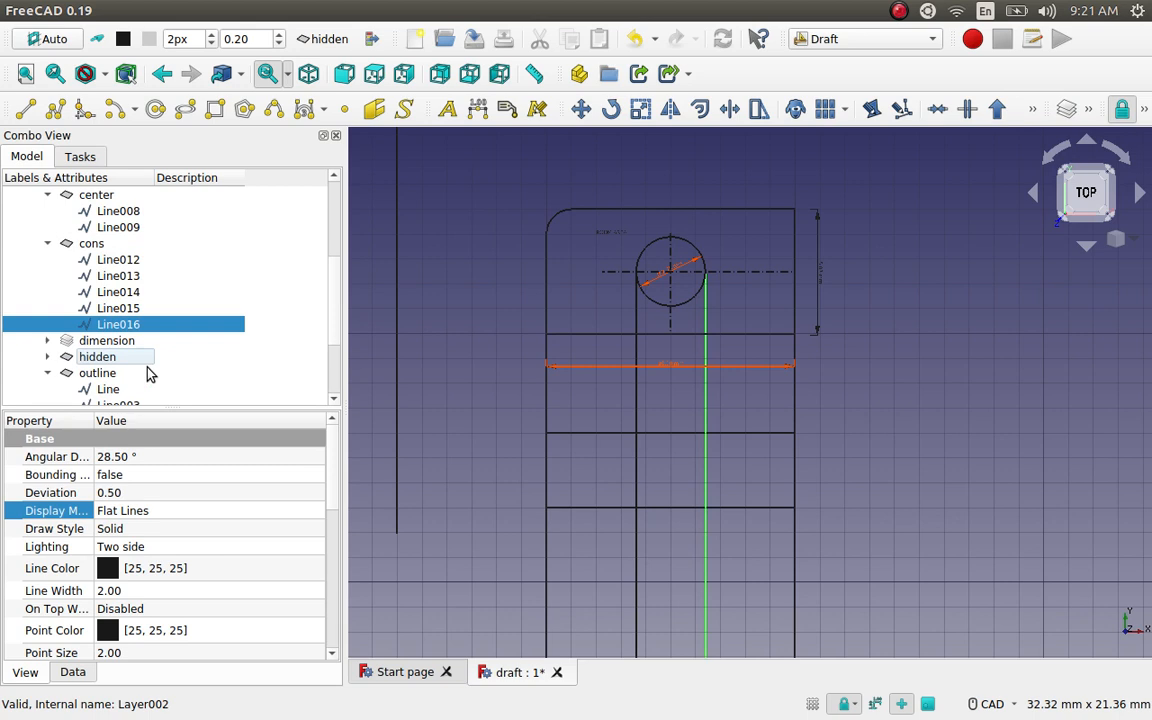
click(100, 244)
right_click(100, 244)
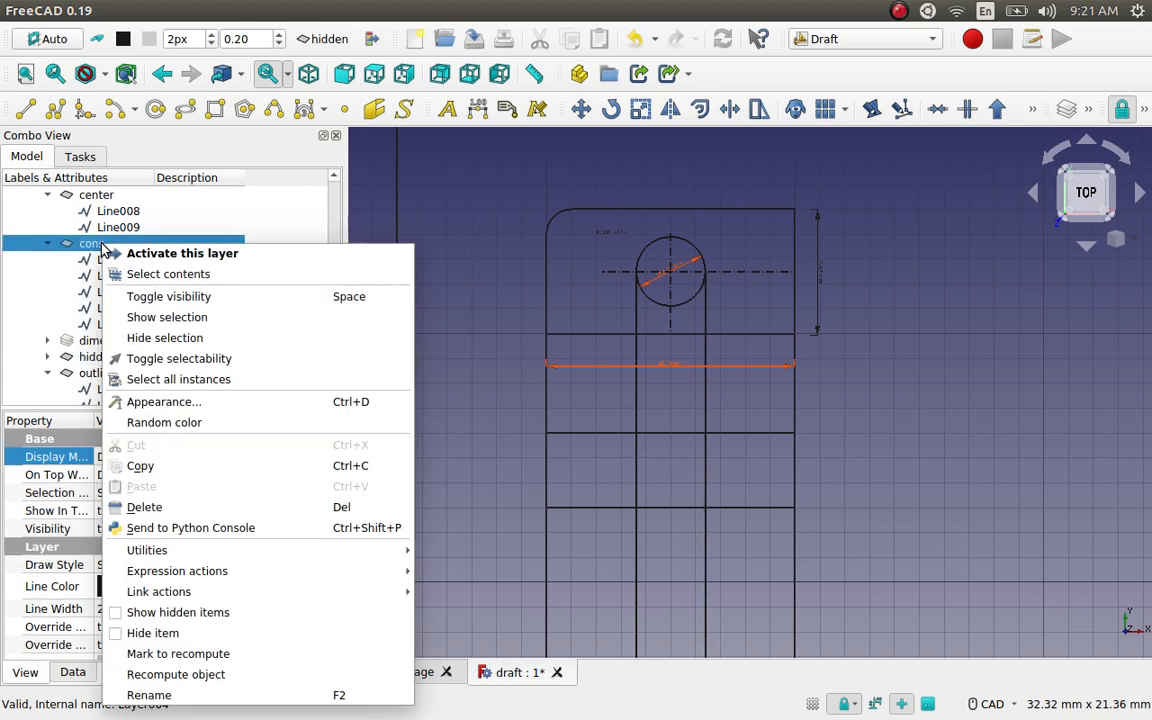
click(172, 298)
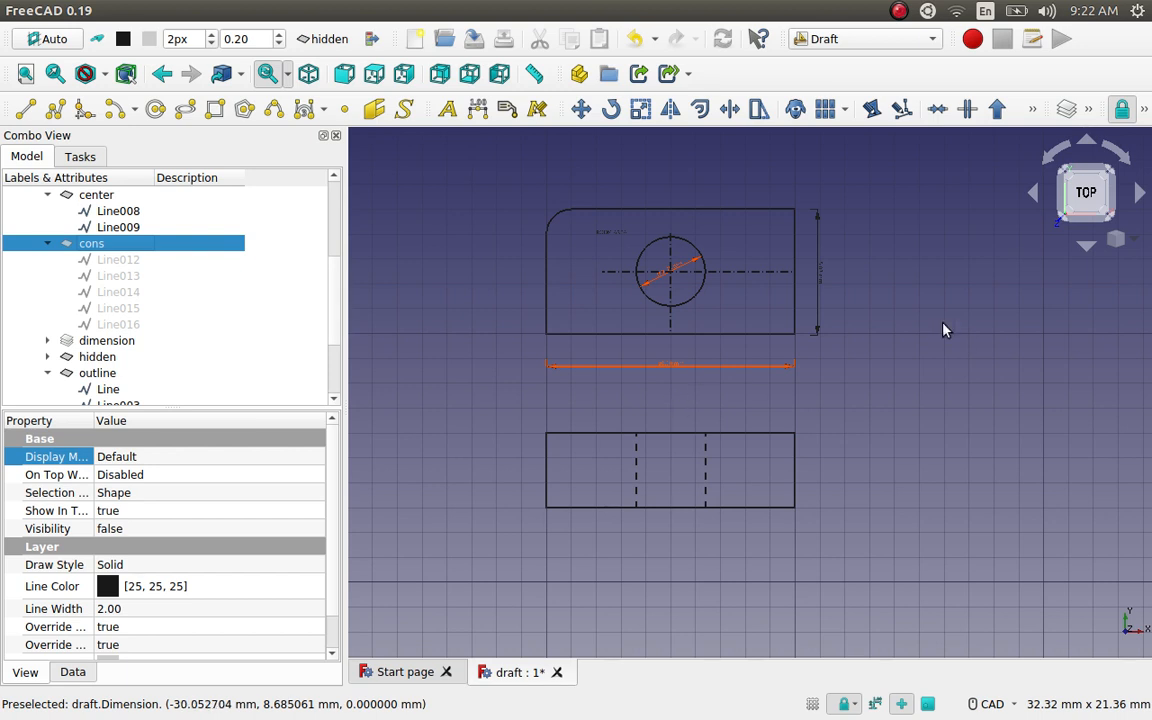
click(899, 11)
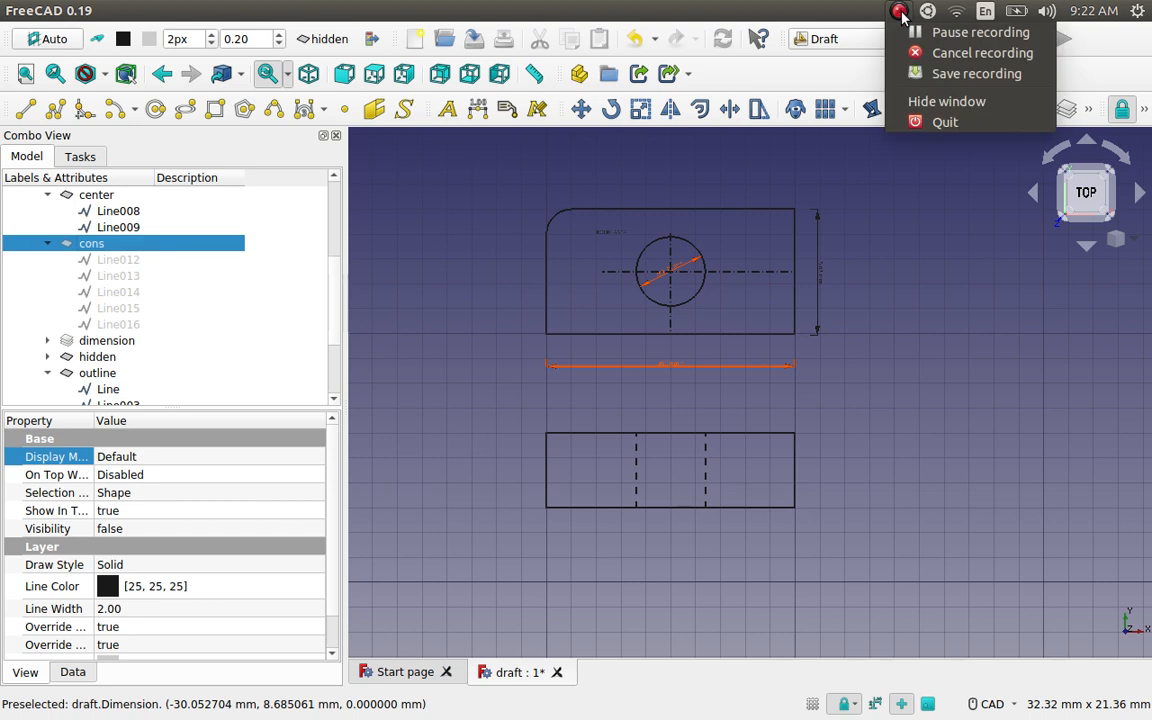